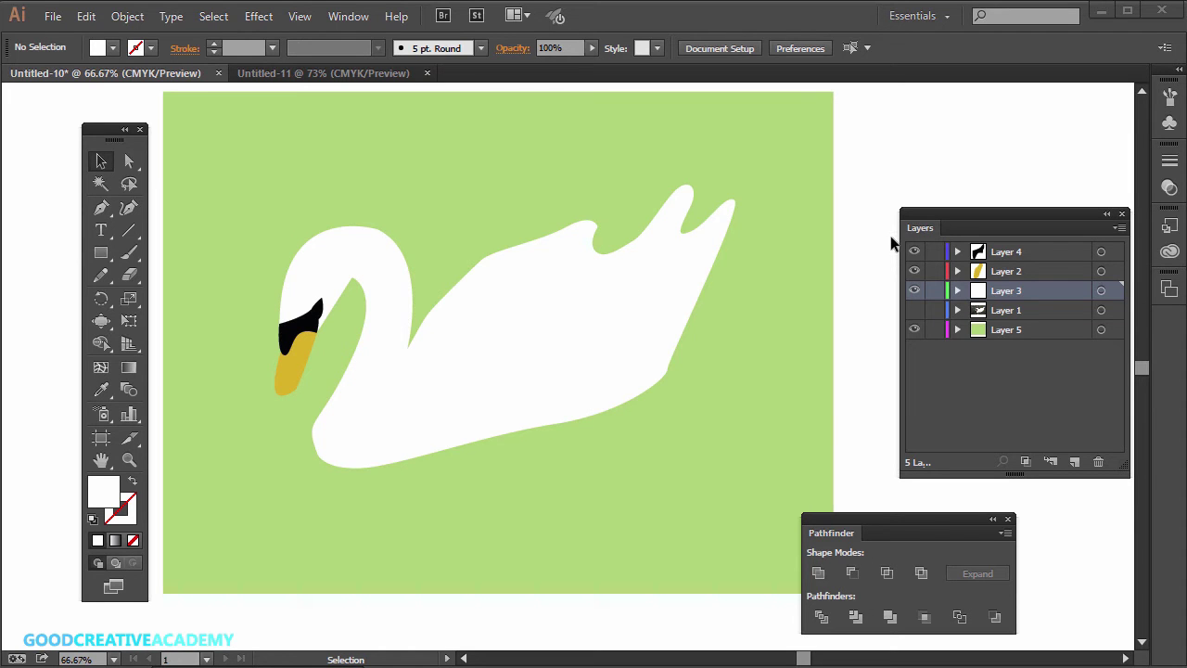
- Compare the swan illustration with its source photo by showing, isolating and hiding Layer 1
left_click(915, 316)
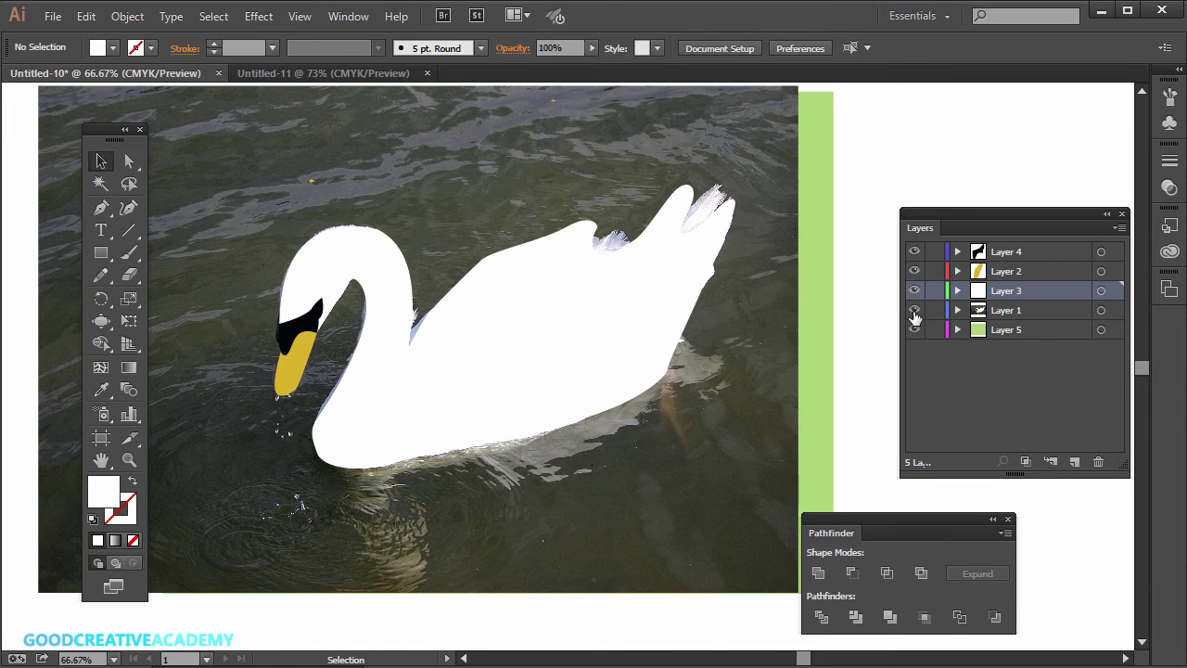
left_click(914, 311, "alt")
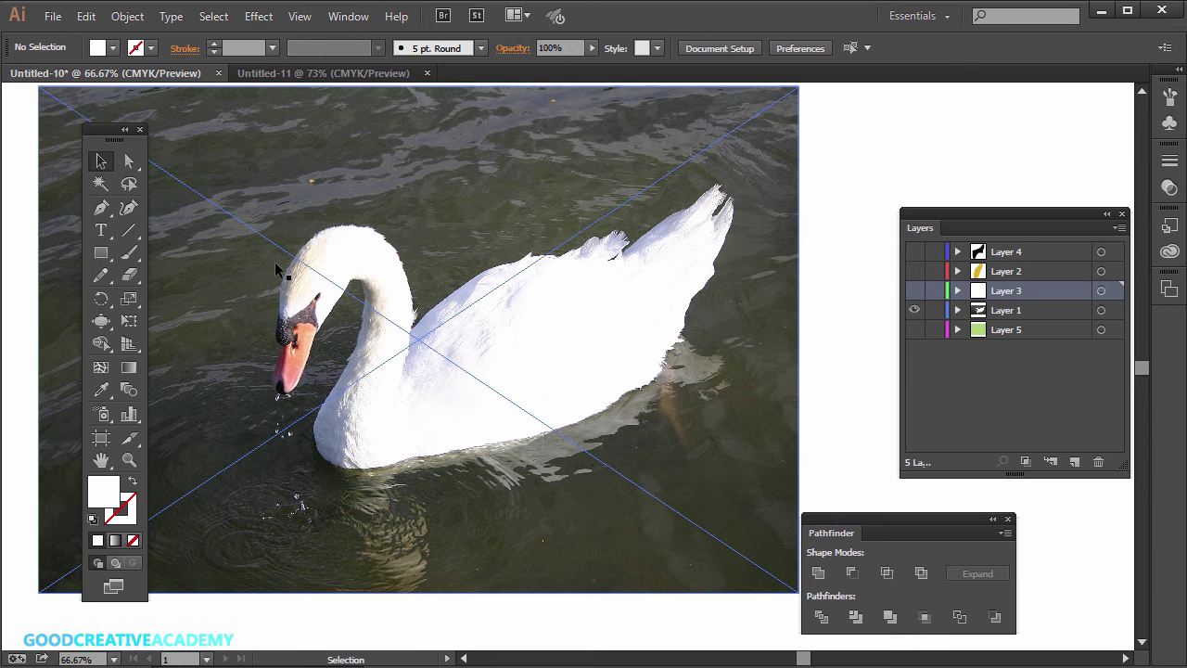
left_click(913, 311, "alt")
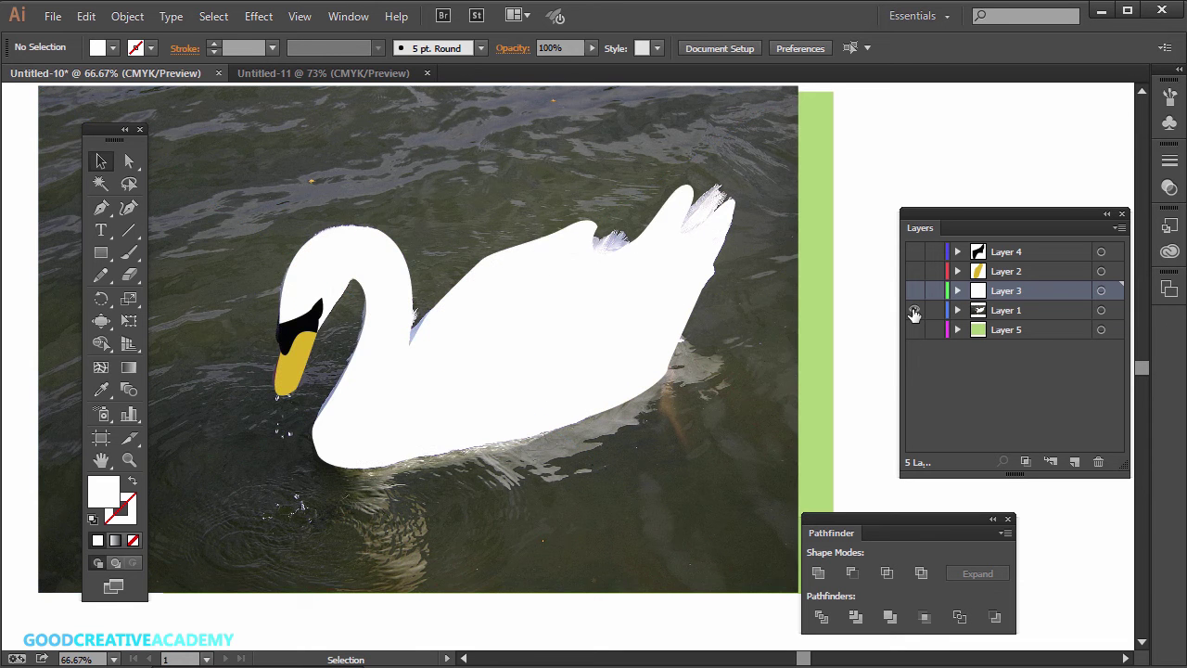
left_click(913, 311, "alt")
left_click(914, 311, "alt")
left_click(914, 311)
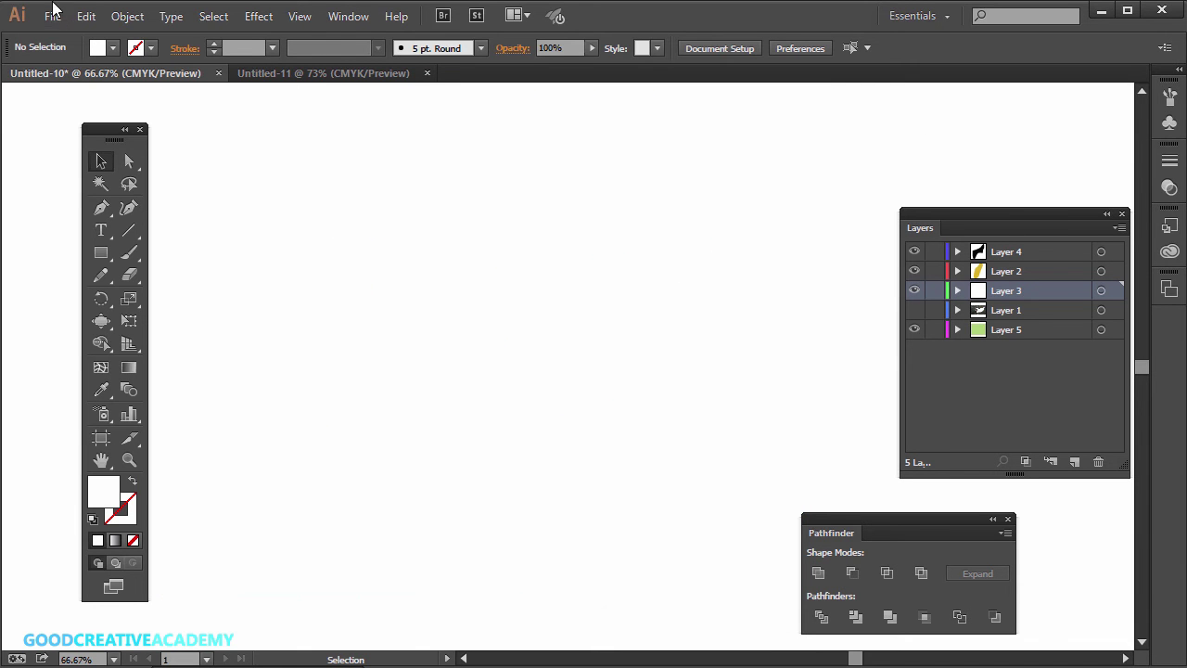
- Create a new print document at Letter size, 612 by 792 pt, in CMYK colour mode
left_click(53, 16)
left_click(51, 37)
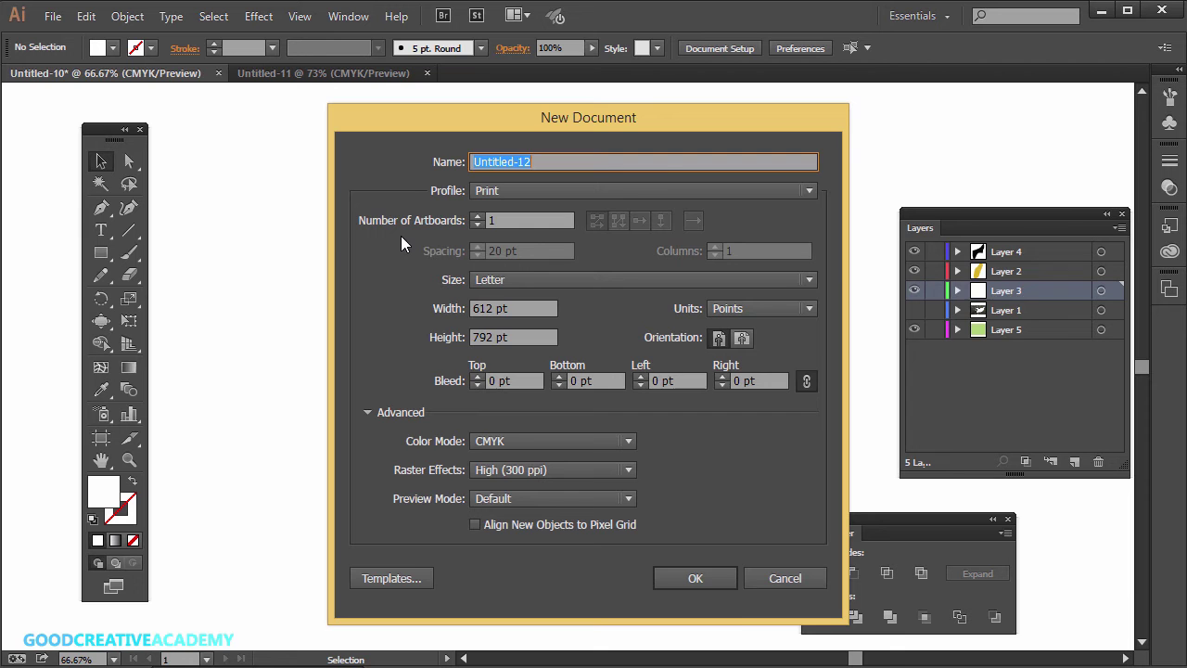
left_click(688, 549)
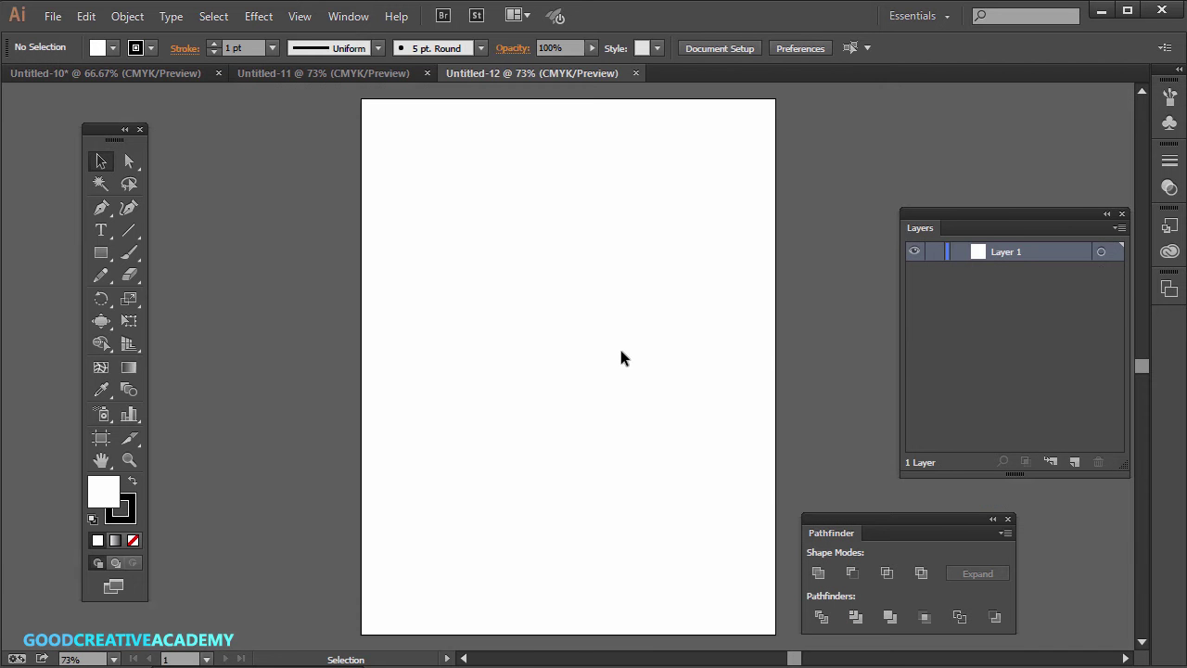
- Place the swan photo as a linked image on the new artboard
key("ctrl+1")
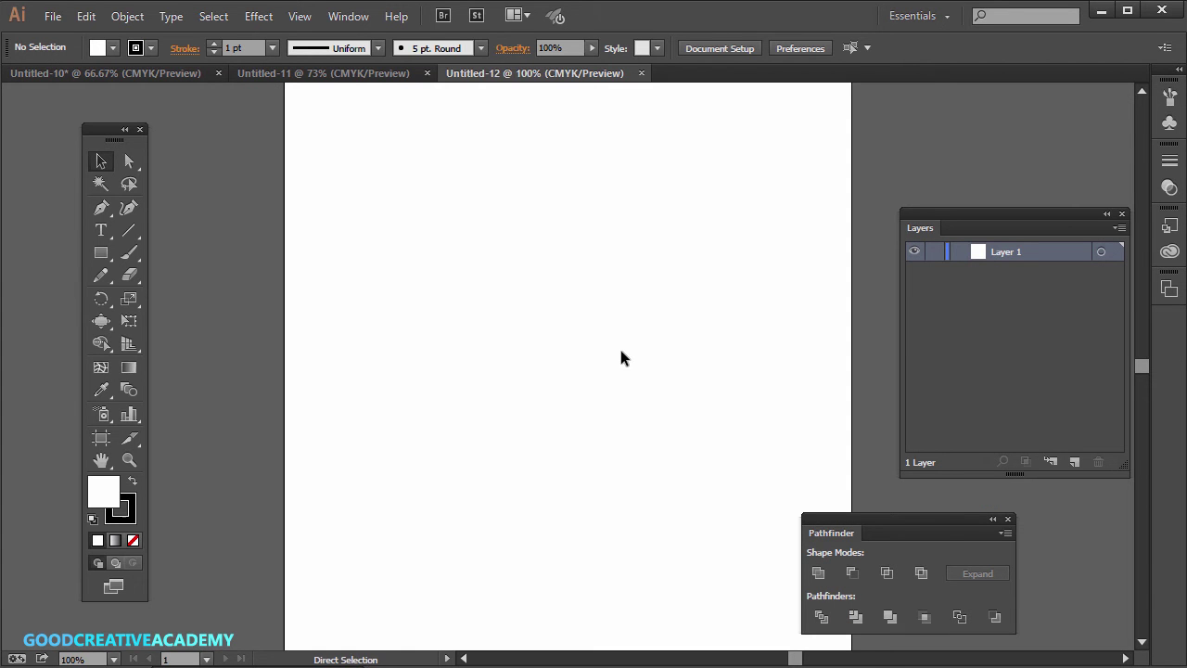
left_click(56, 17)
left_click(172, 338)
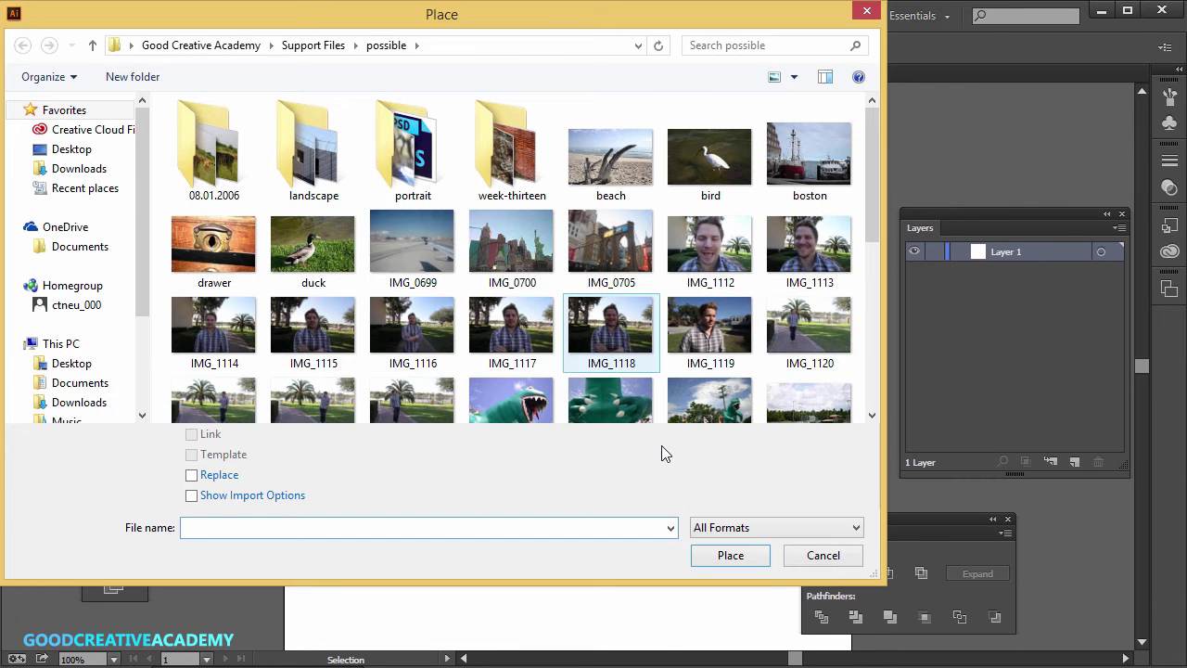
left_click_drag(873, 290, 876, 363)
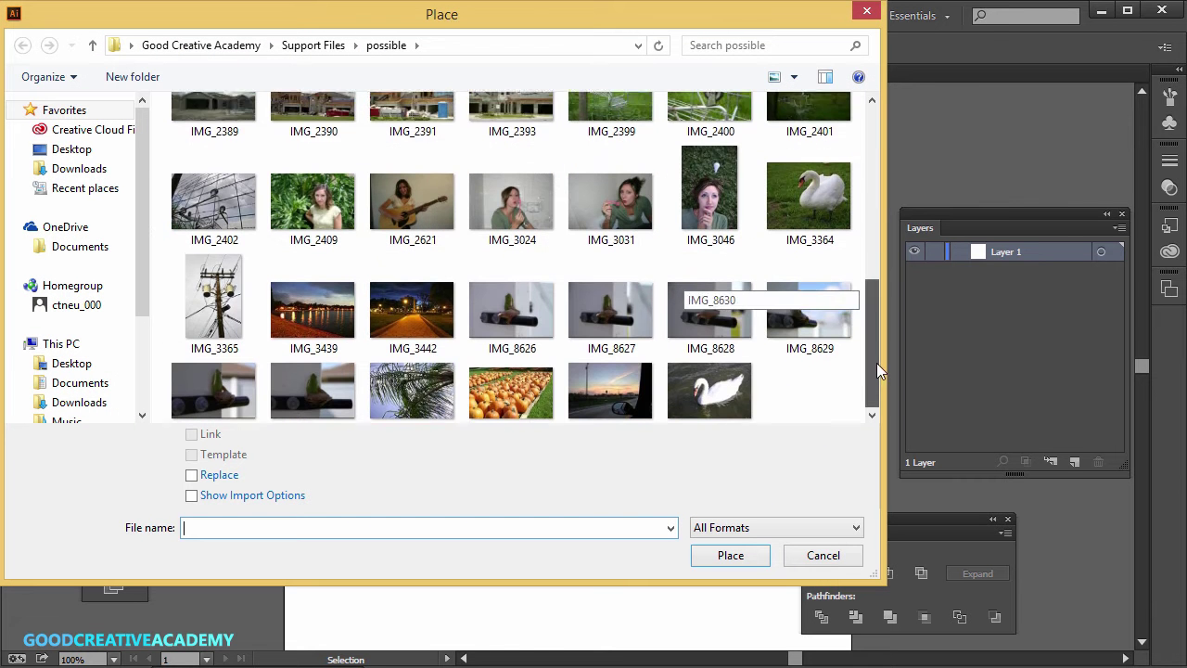
left_click(705, 394)
left_click(741, 553)
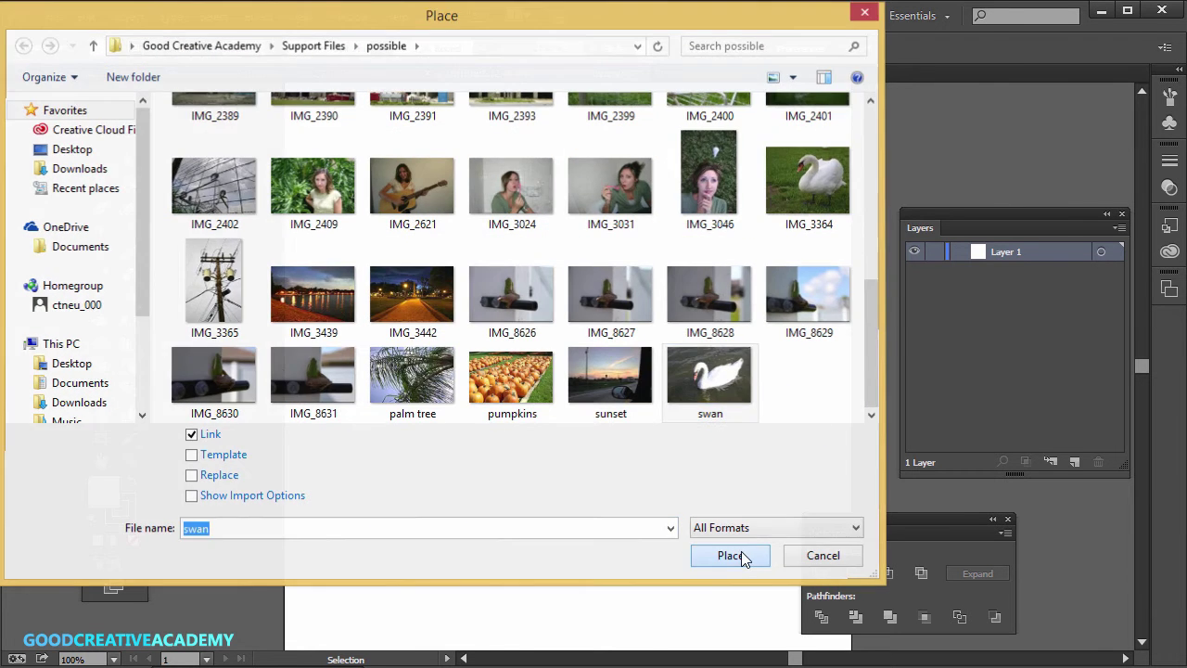
left_click(311, 156)
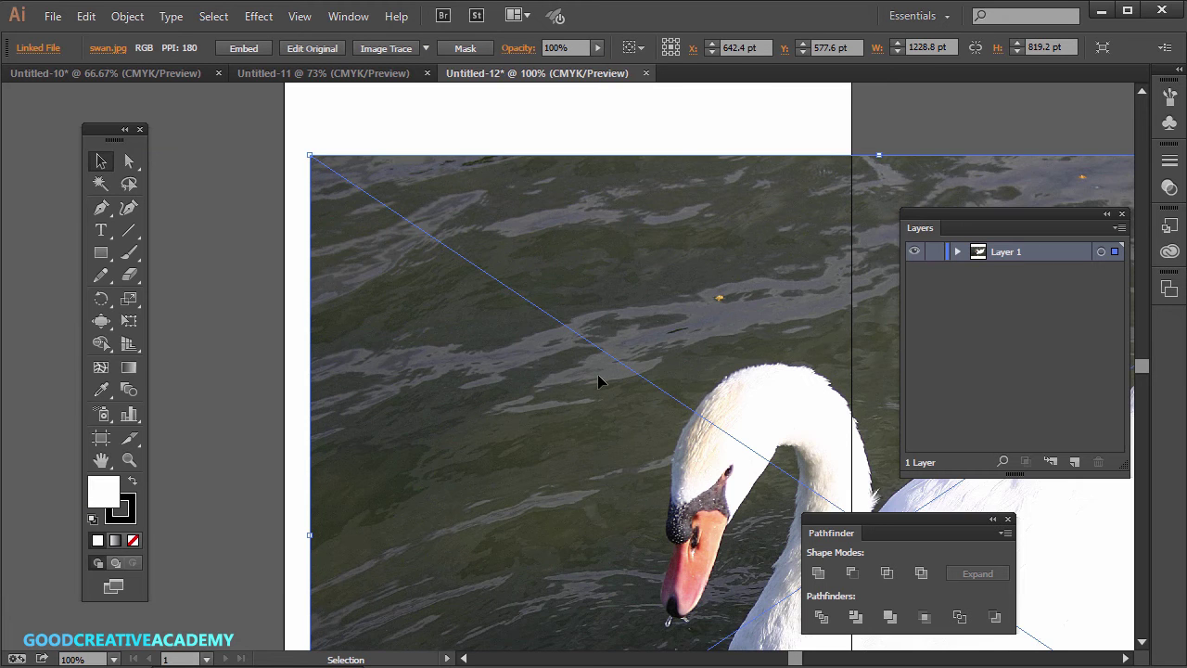
- Scale the swan photo proportionally to about 591.5 by 394.3 pt and position it within the artboard's width
left_click_drag(597, 373, 393, 290)
left_click_drag(442, 291, 532, 325)
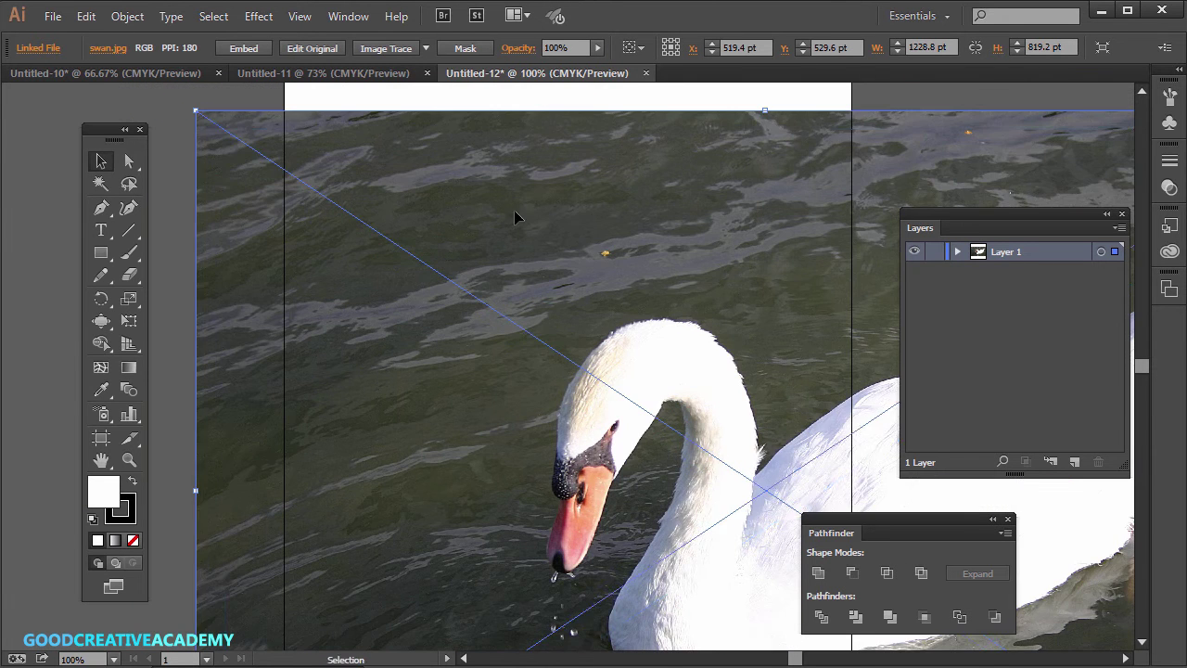
left_click_drag(514, 210, 543, 229)
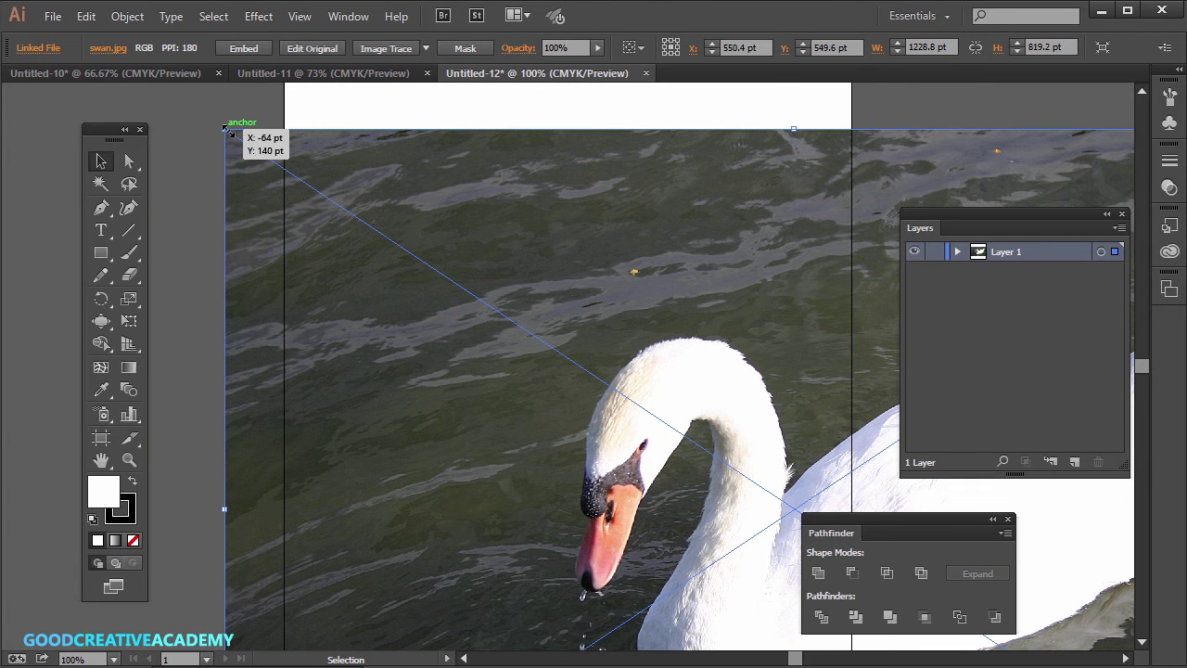
left_click_drag(231, 132, 736, 471)
left_click_drag(759, 527, 306, 212)
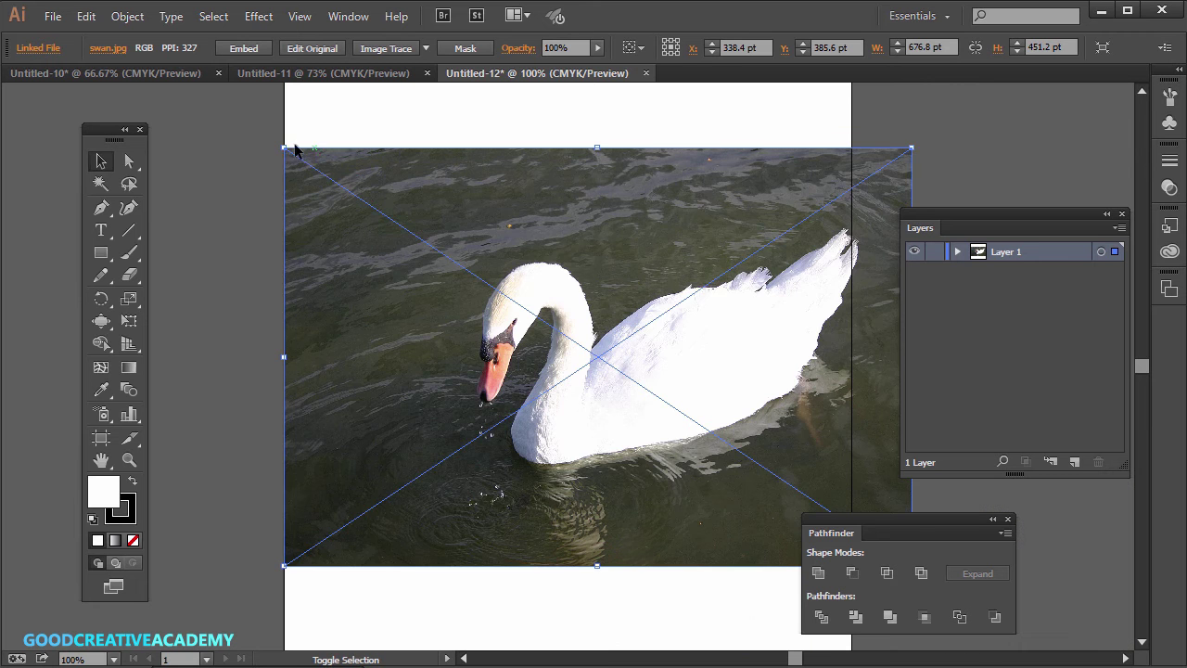
left_click_drag(285, 147, 394, 226)
left_click_drag(522, 314, 417, 286)
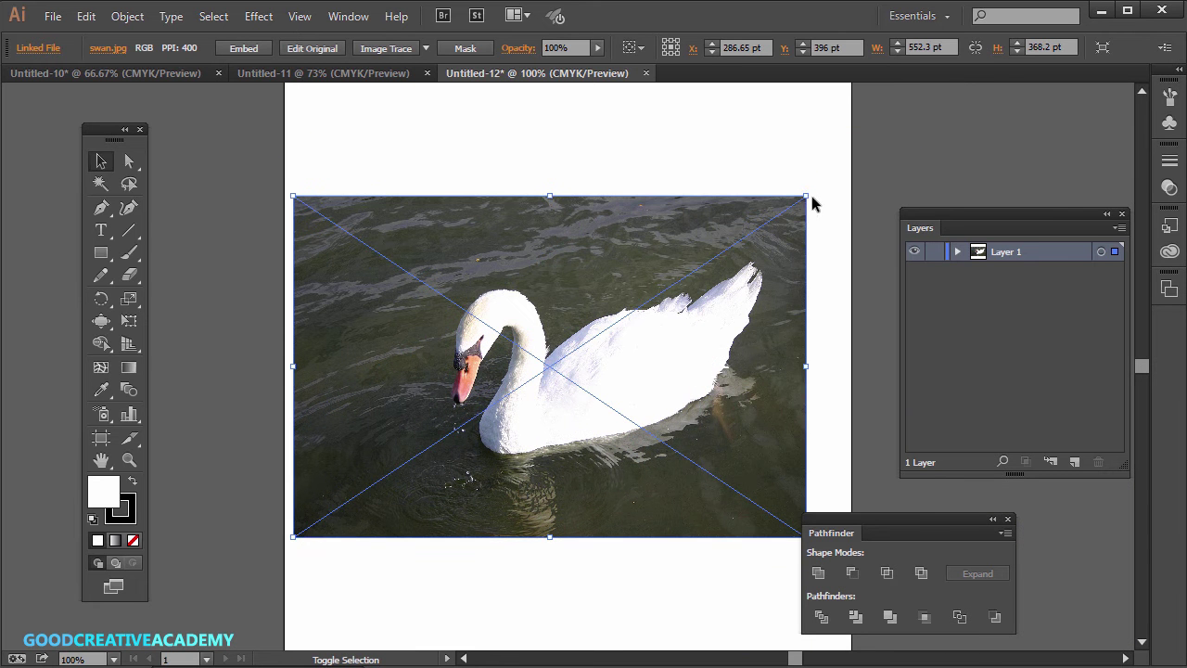
left_click_drag(807, 197, 835, 177)
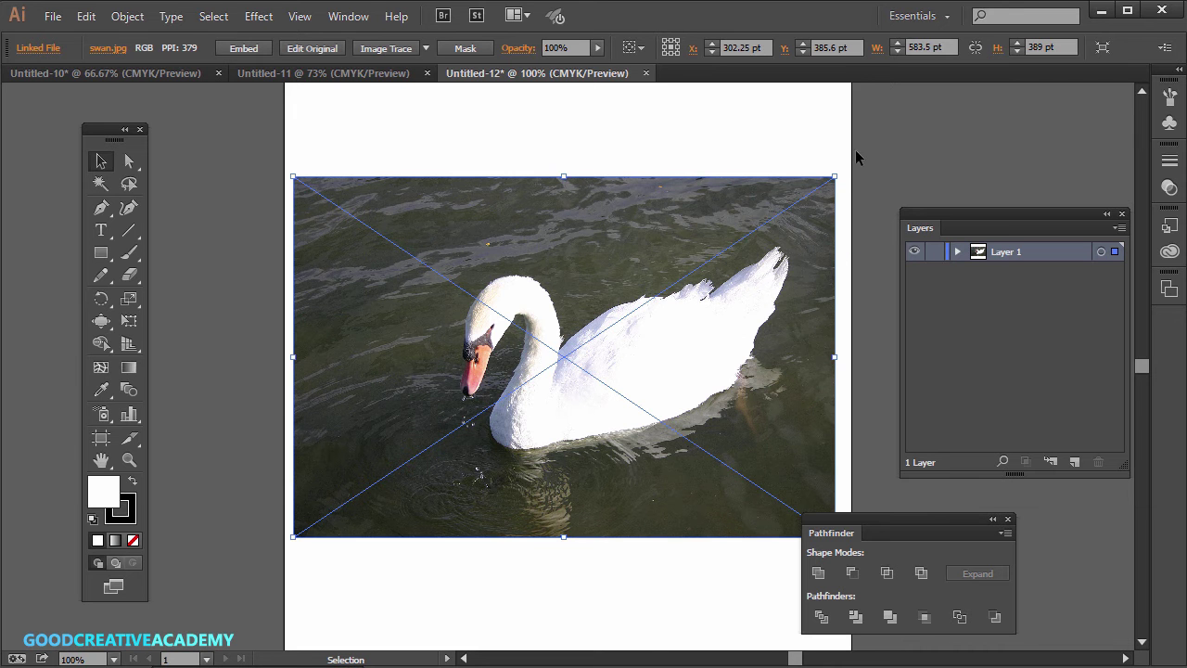
left_click_drag(841, 176, 842, 172)
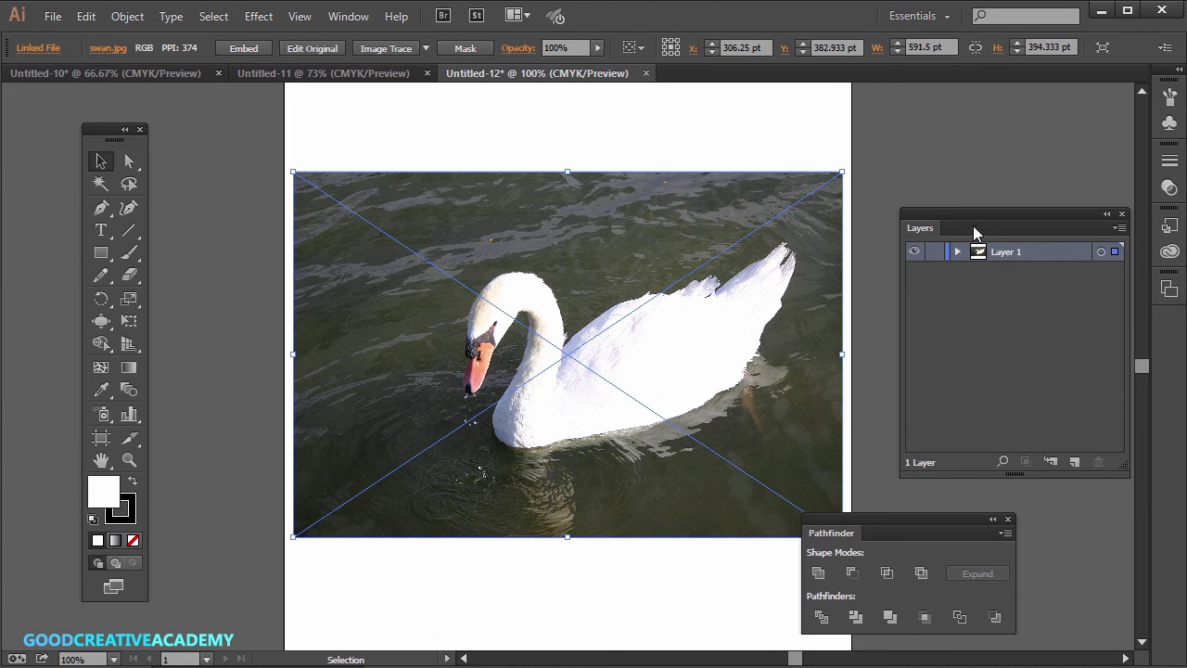
- Deselect the photo, check that the Layers, Pathfinder and Color panels are enabled, and bring the Color panel into view
left_click(348, 19)
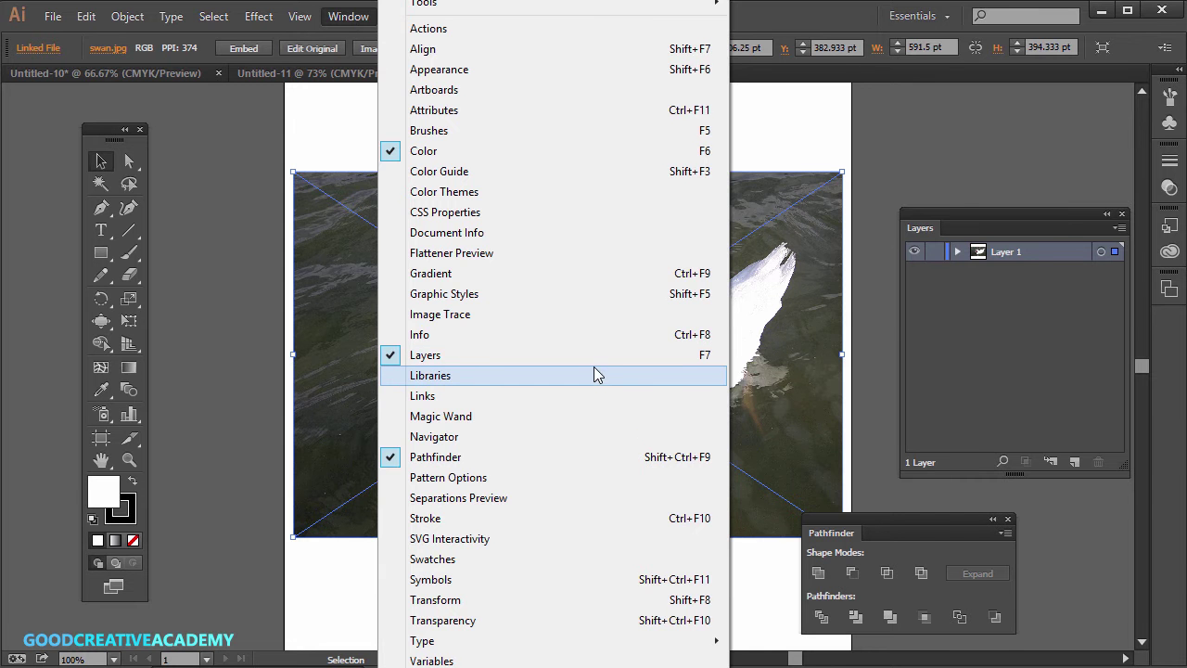
left_click(921, 522)
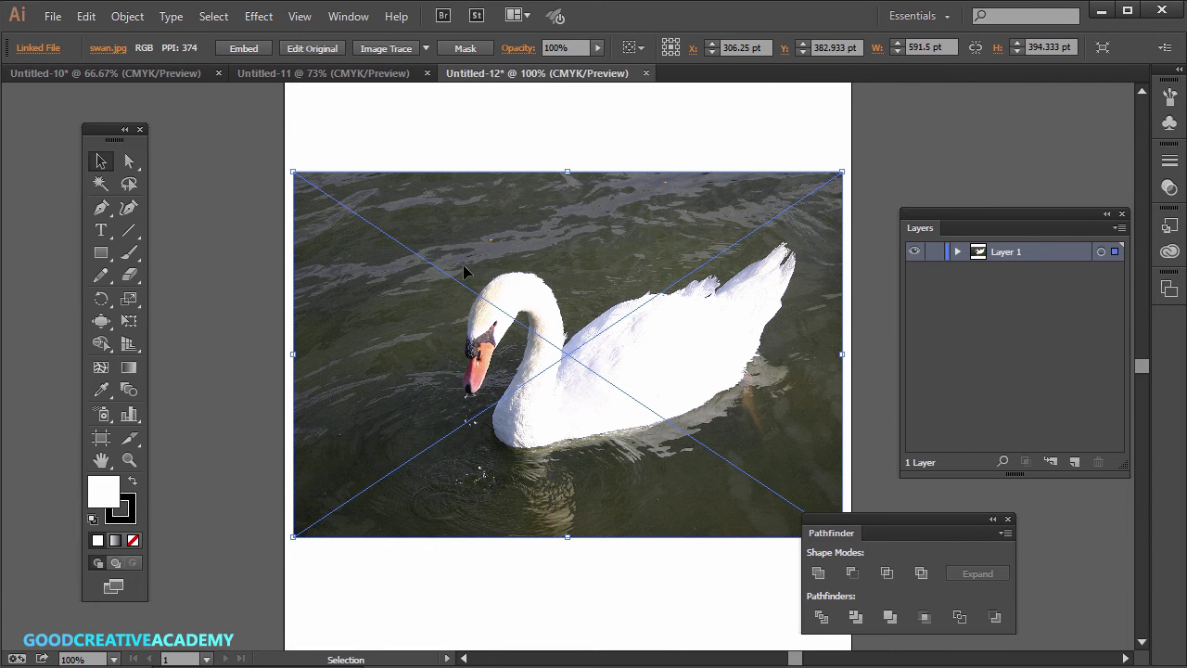
left_click(487, 139)
left_click(350, 16)
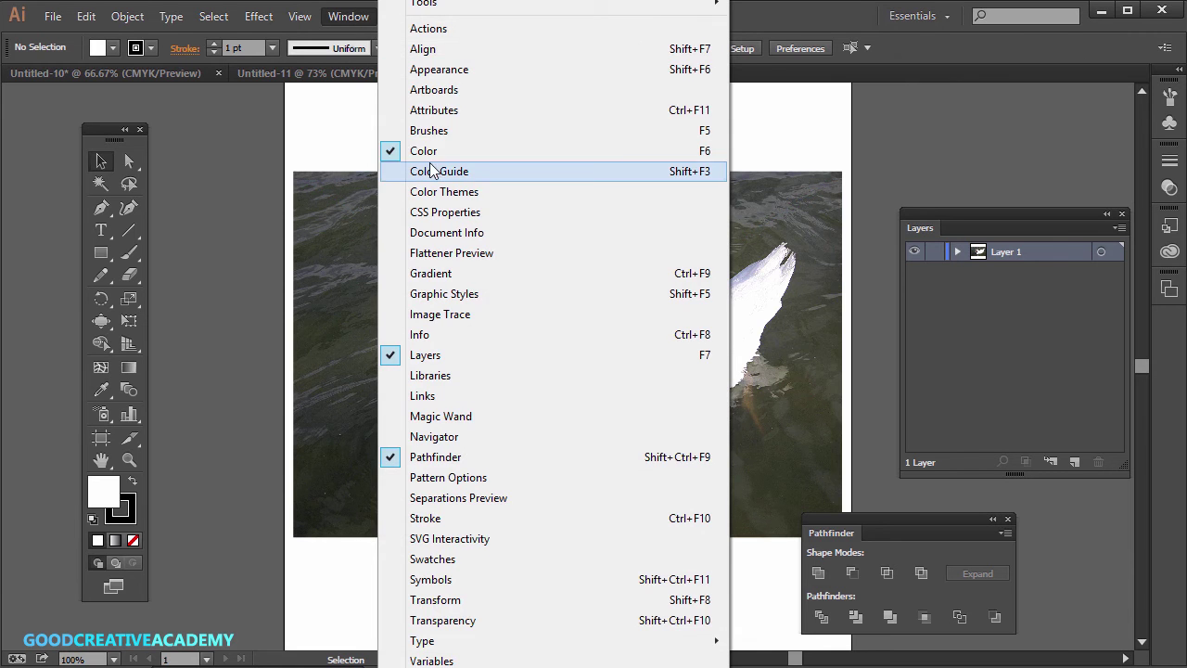
left_click(781, 26)
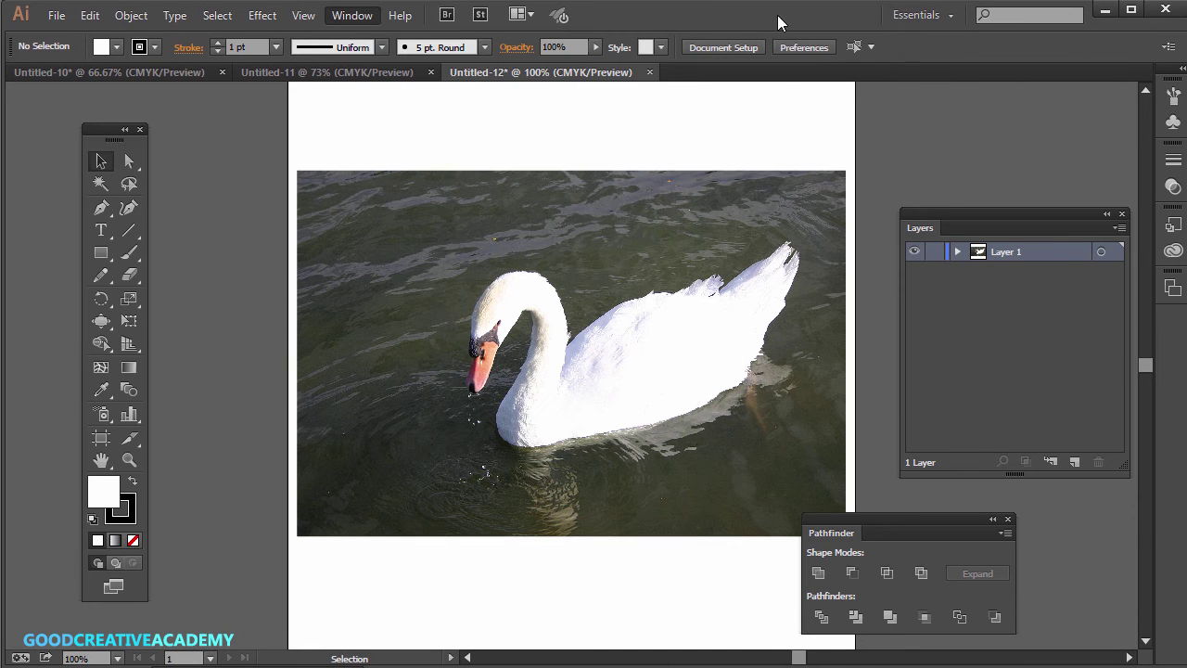
left_click_drag(188, 666, 230, 555)
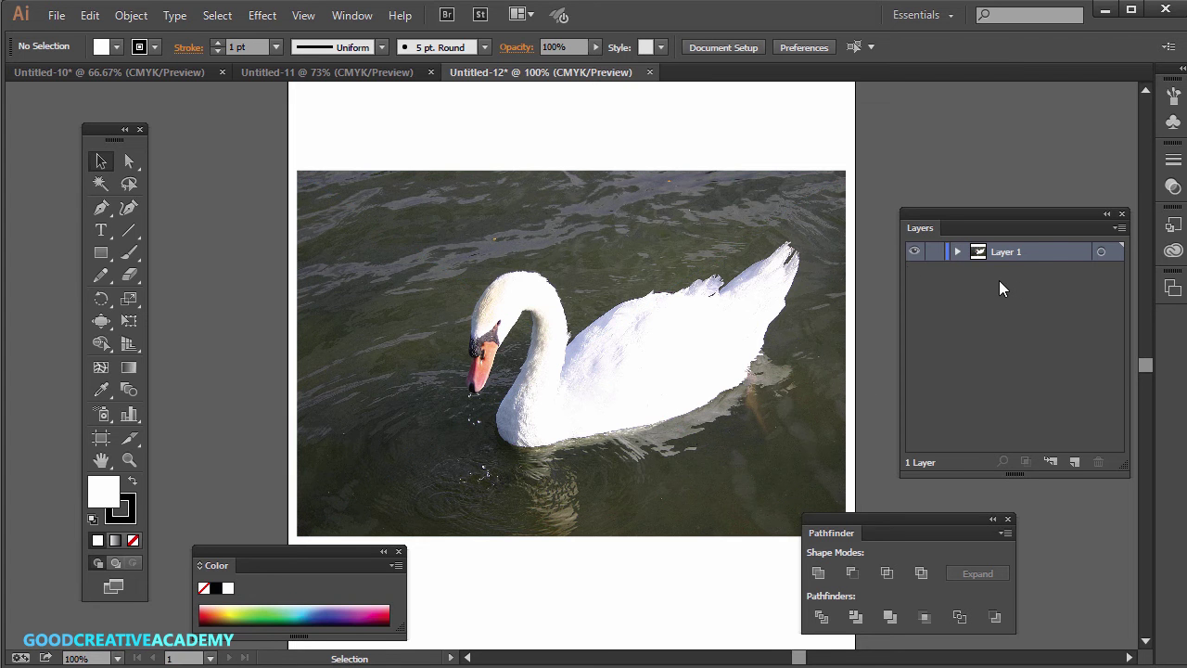
- Add a new layer above the photo and set up the Pen tool with no fill and a light blue 1 pt stroke
left_click(1074, 461)
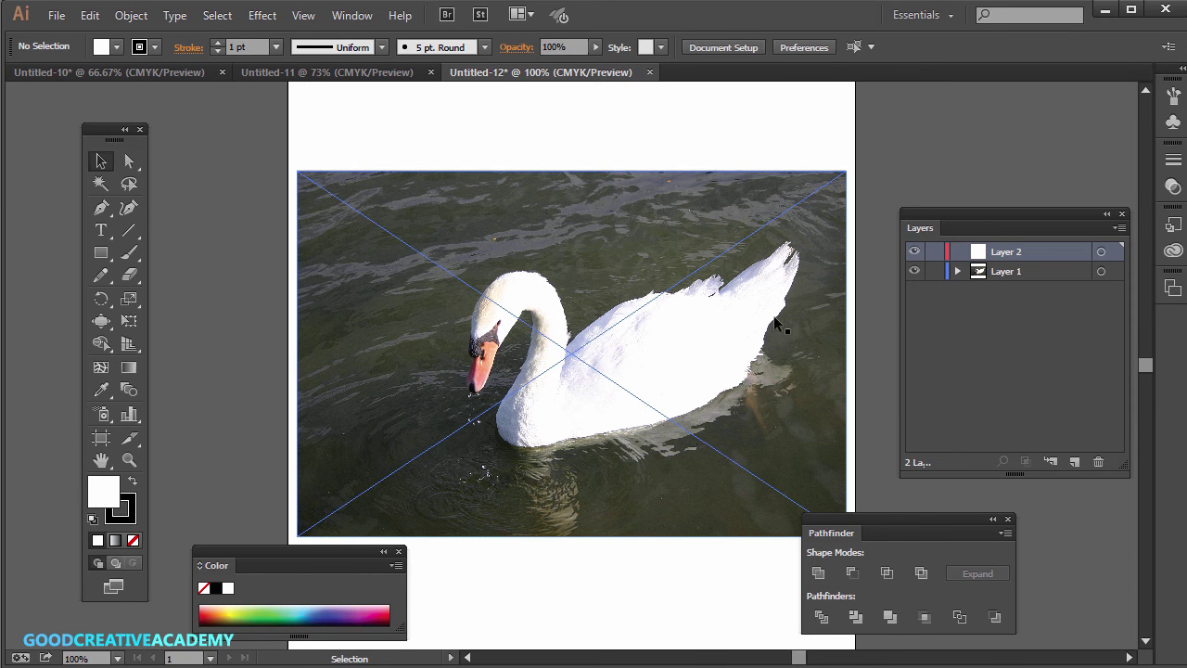
left_click(102, 208)
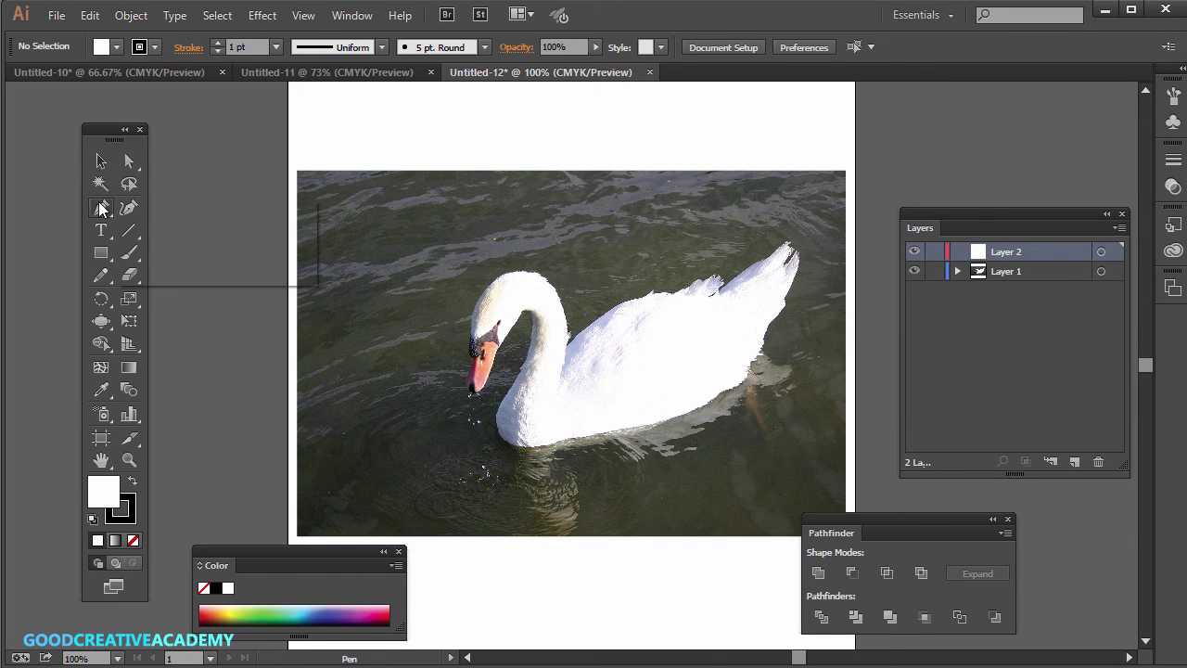
left_click_drag(99, 203, 167, 212)
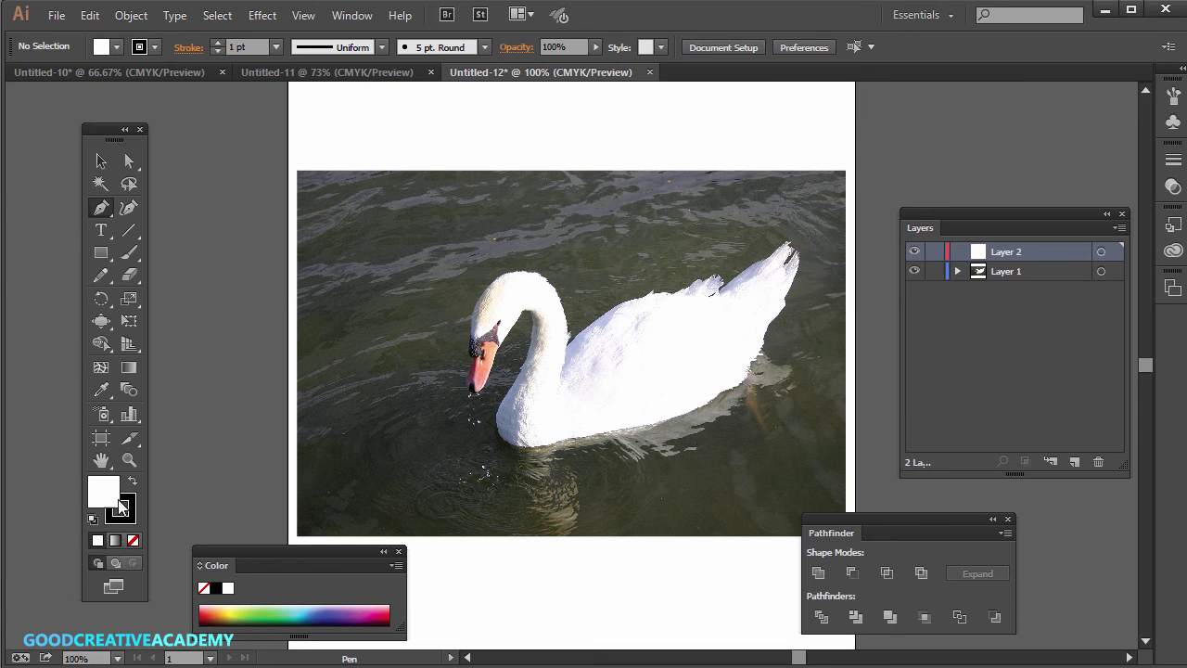
left_click(133, 540)
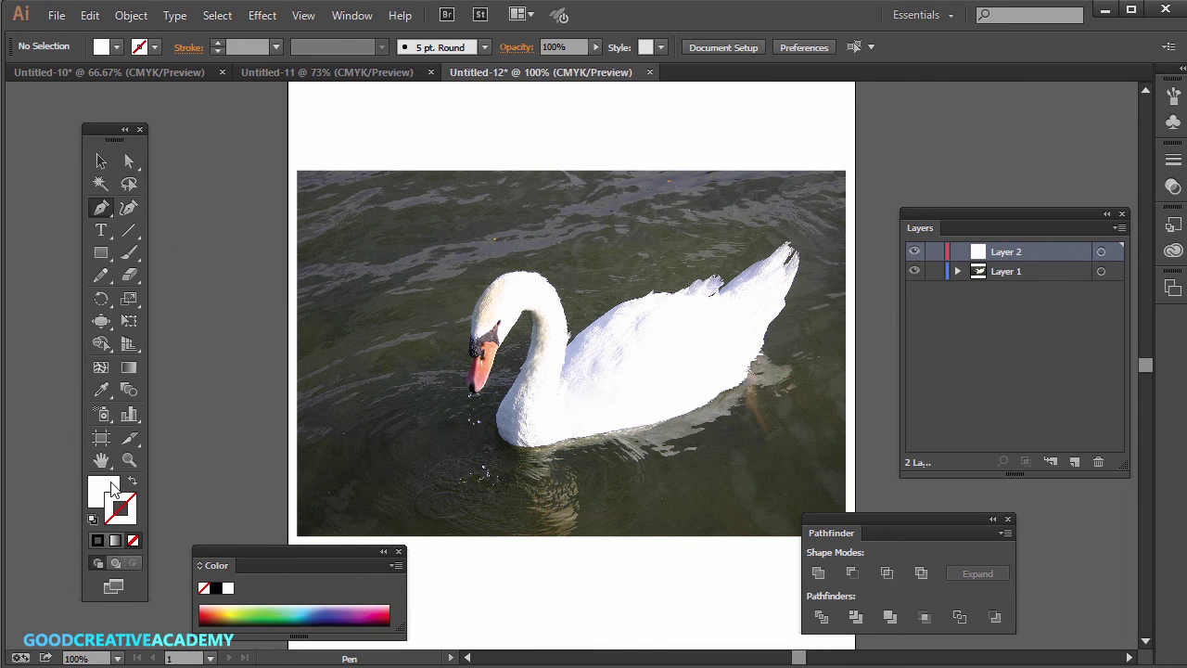
left_click(133, 539)
left_click(312, 604)
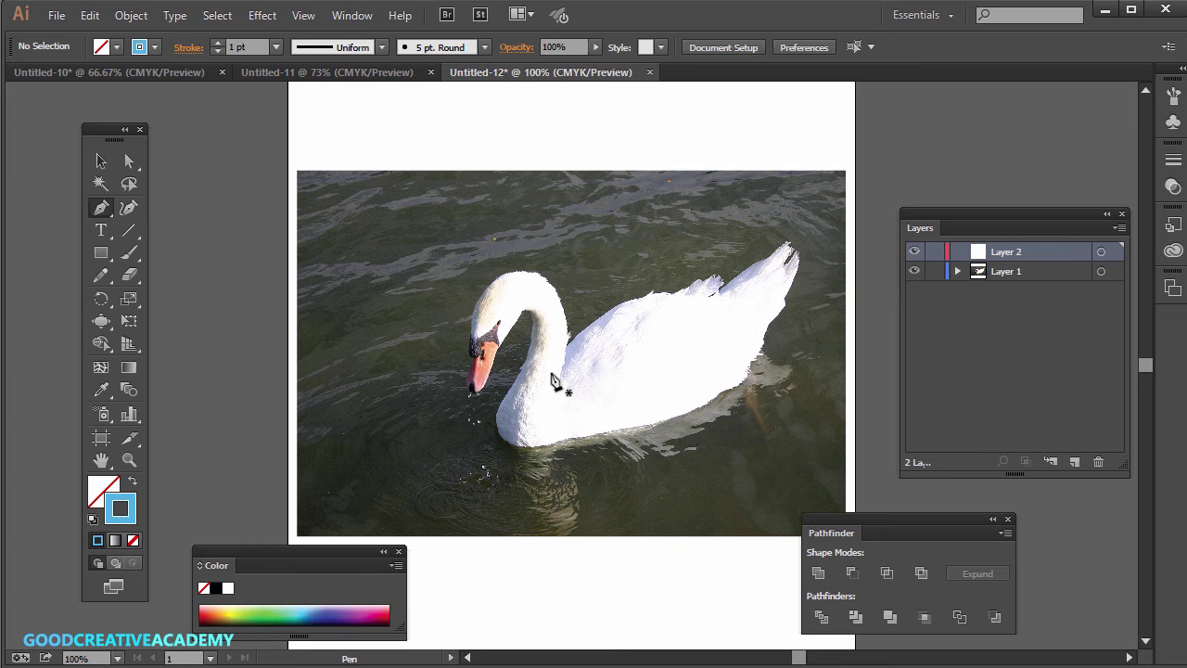
- Trace the swan's outline with the Pen tool from the beak's edge along the inner neck curve down to the breast
left_click_drag(501, 354, 507, 349)
left_click(504, 344)
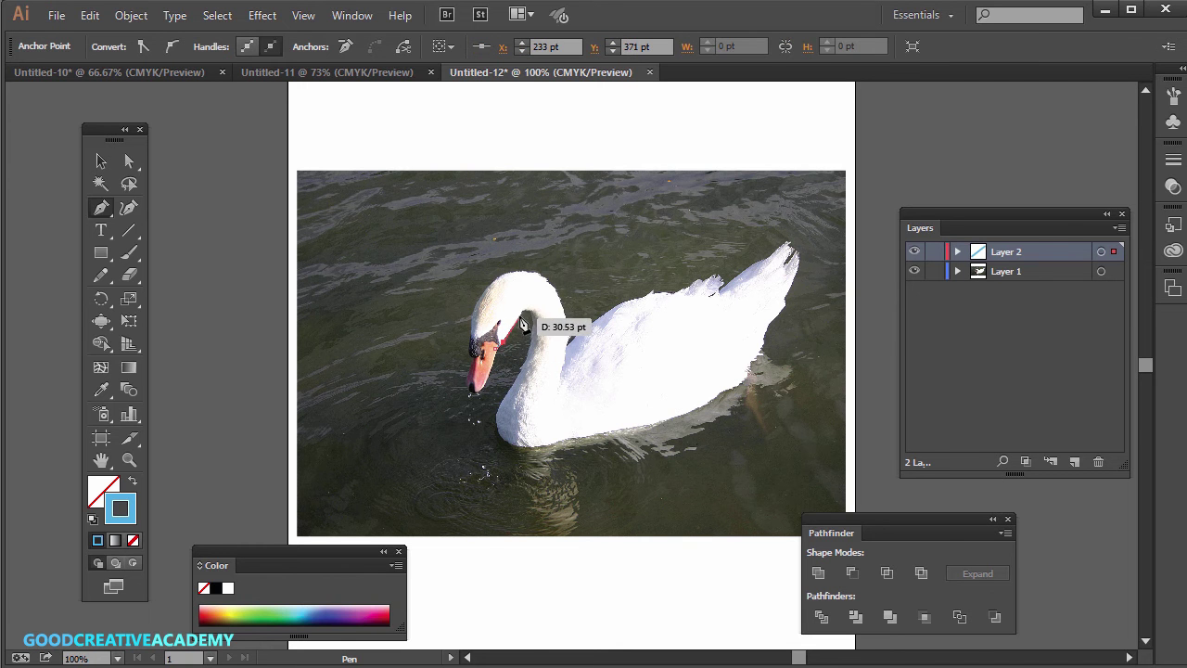
left_click(520, 313)
left_click_drag(529, 356, 518, 384)
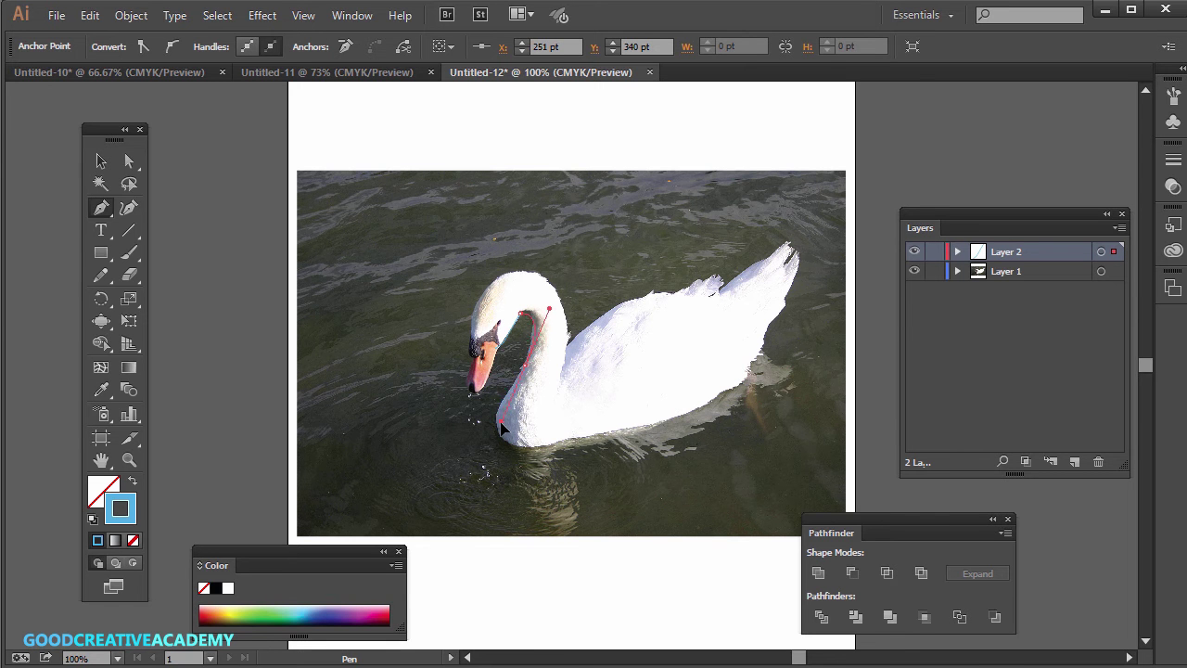
left_click_drag(501, 427, 519, 385)
left_click(525, 366)
left_click_drag(495, 426, 560, 446)
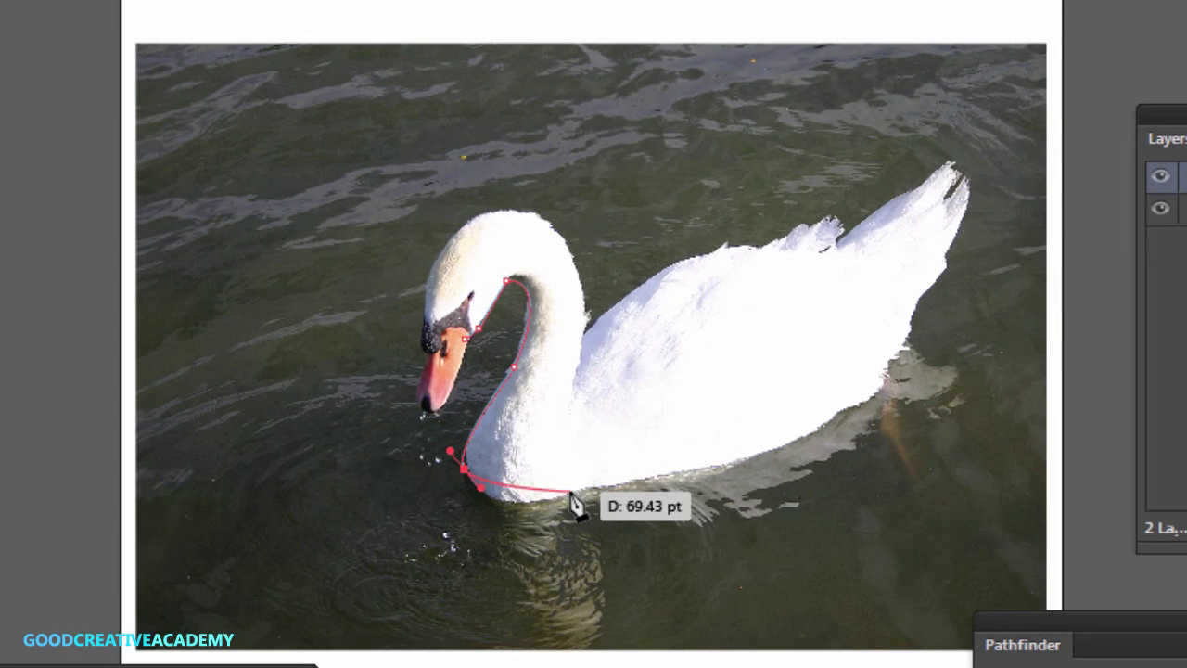
- Continue the outline along the swan's belly at the waterline and up the rear edge to the tail tip
left_click_drag(570, 492, 669, 467)
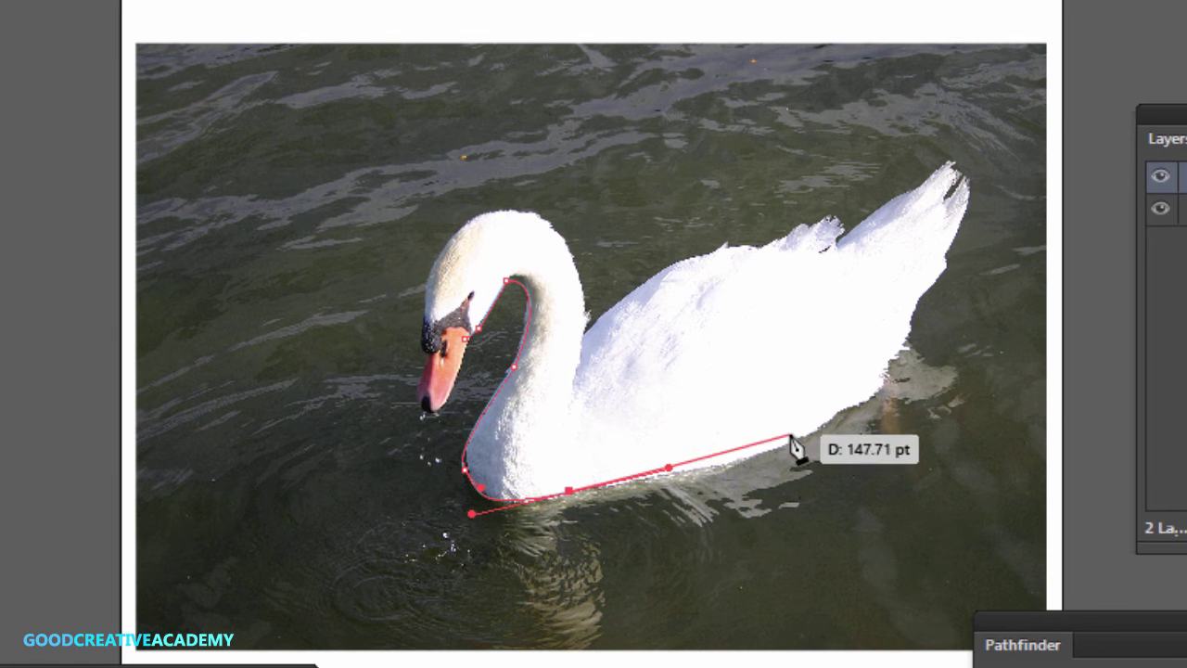
left_click_drag(782, 445, 807, 432)
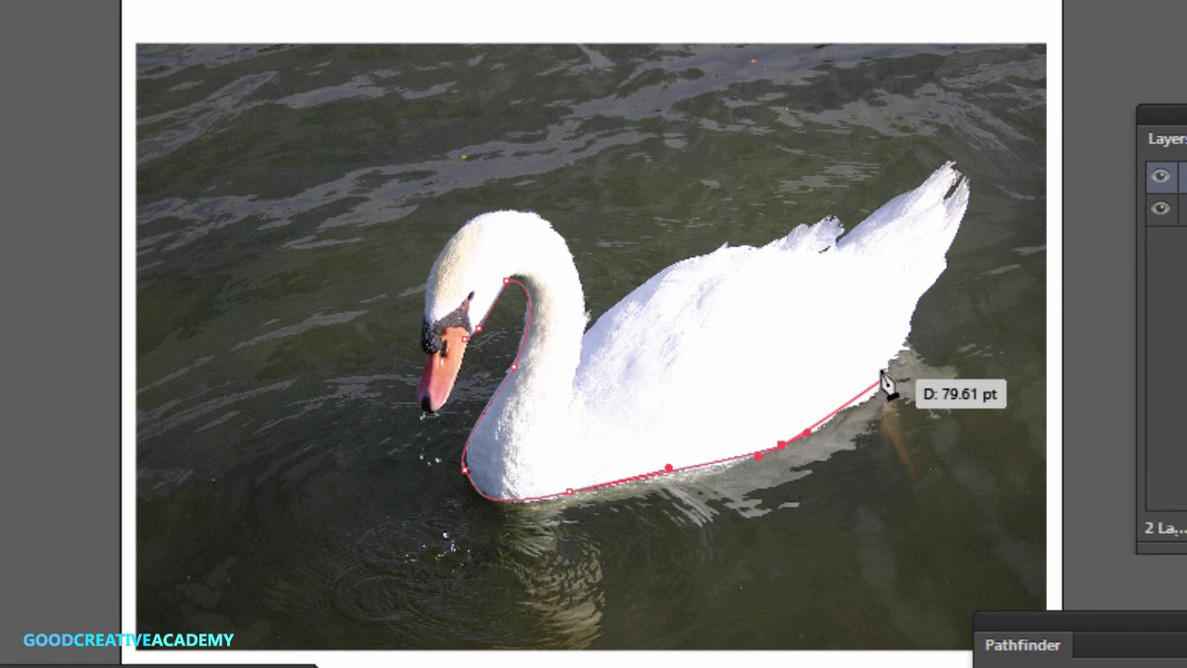
left_click_drag(881, 366, 896, 335)
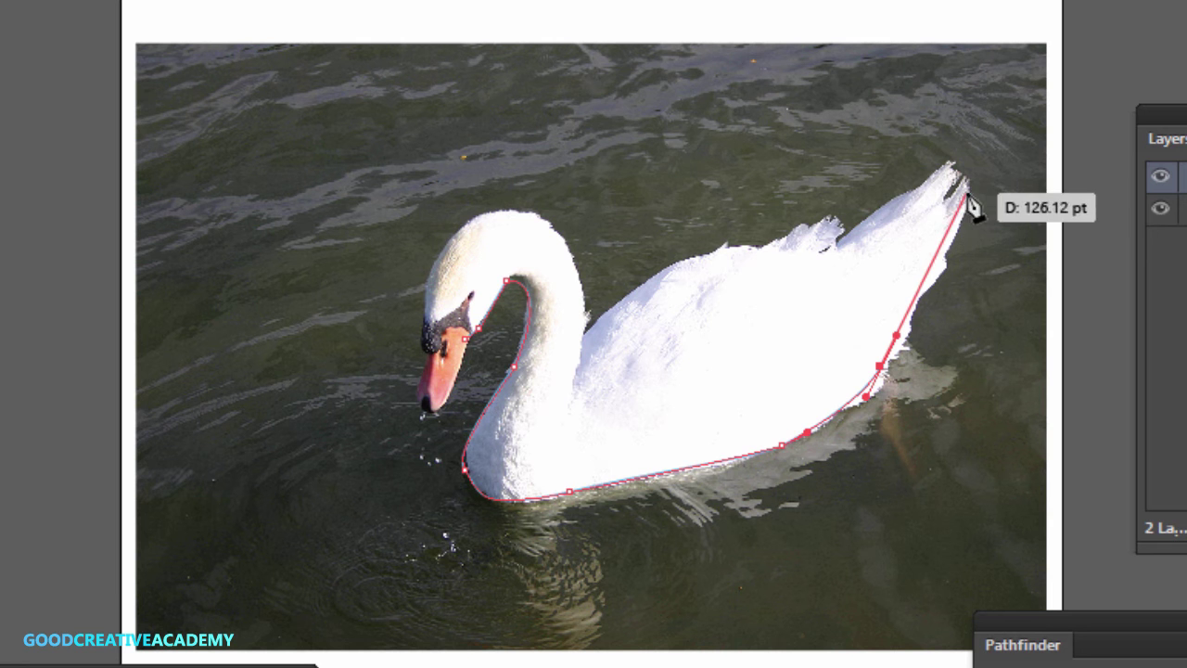
left_click_drag(971, 190, 942, 243)
- Continue the swan's outline around the notched tail feathers and forward along the wing feathers on the back
left_click(903, 232)
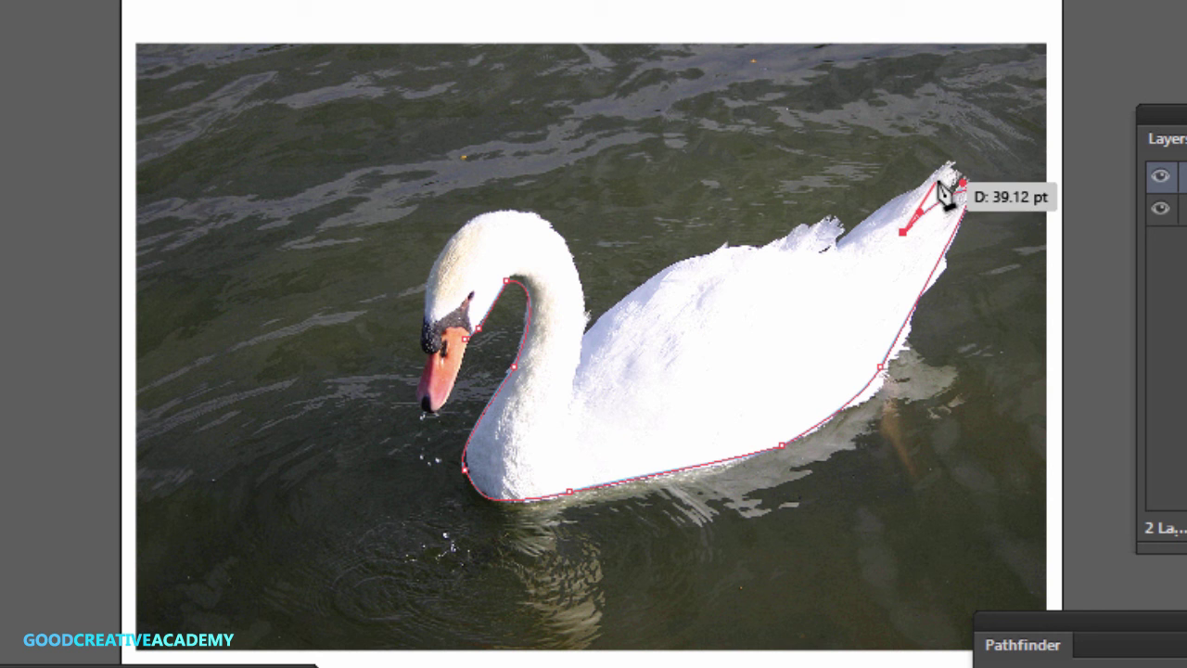
left_click_drag(946, 164, 883, 191)
left_click_drag(848, 236, 514, 226)
left_click(776, 245)
- Trace the outline over the top of the head and down the forehead, and close the path at the beak's edge
left_click_drag(480, 214, 379, 257)
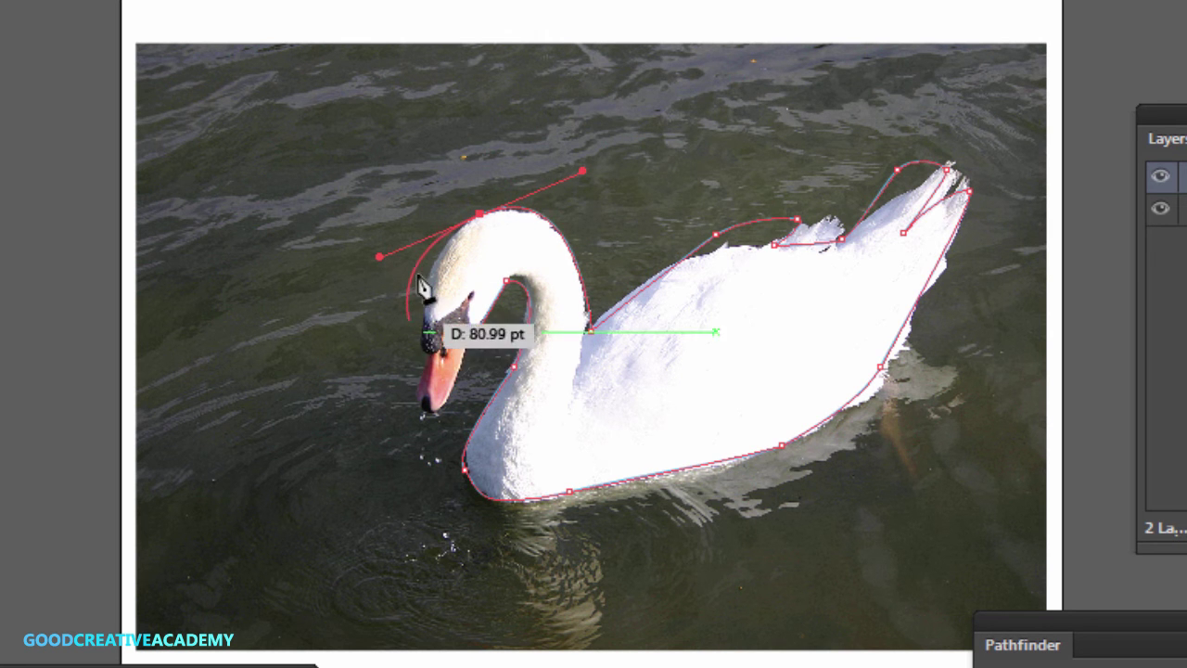
left_click(479, 214)
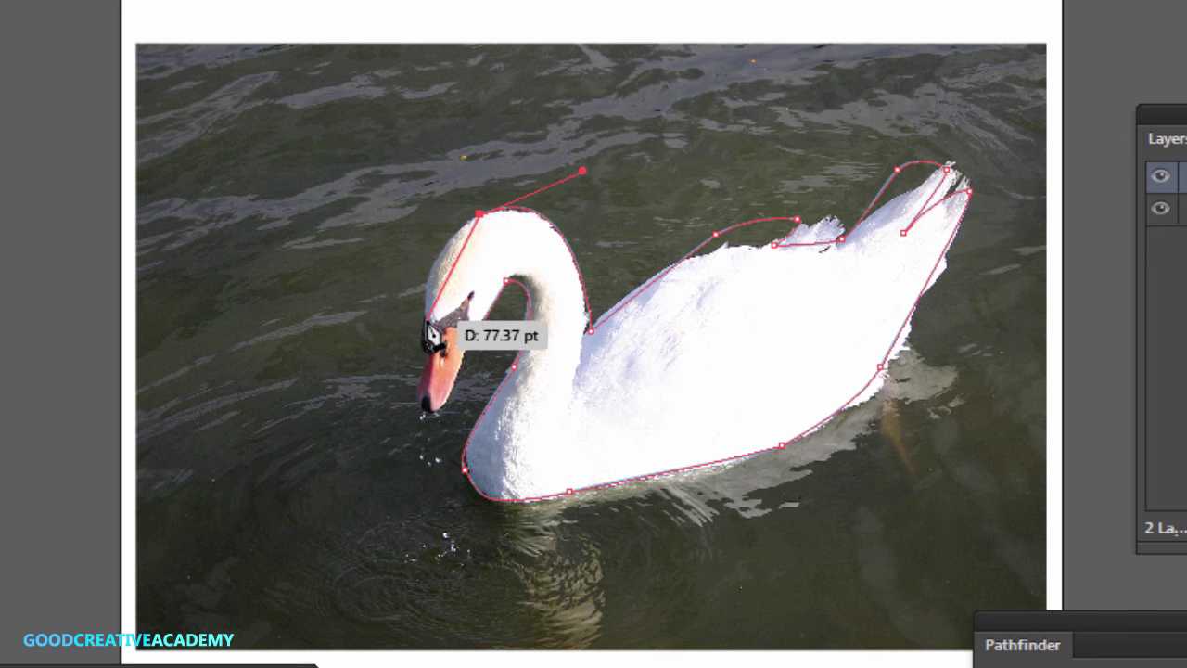
left_click_drag(427, 321, 427, 406)
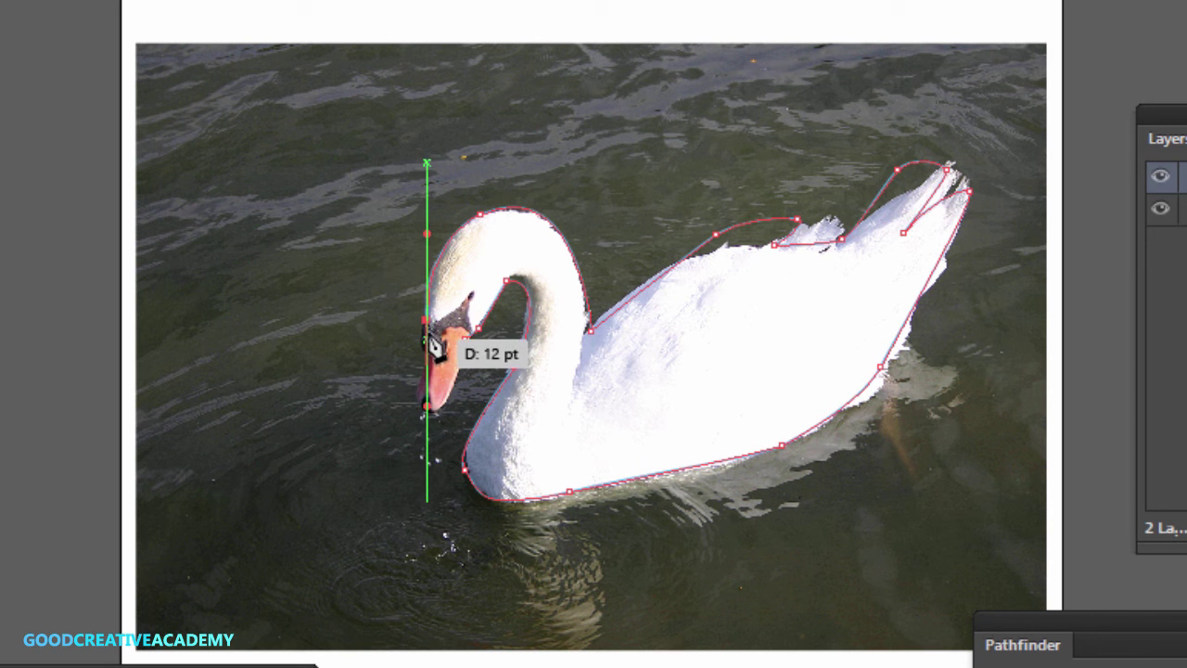
left_click(427, 321)
left_click_drag(468, 350, 467, 344)
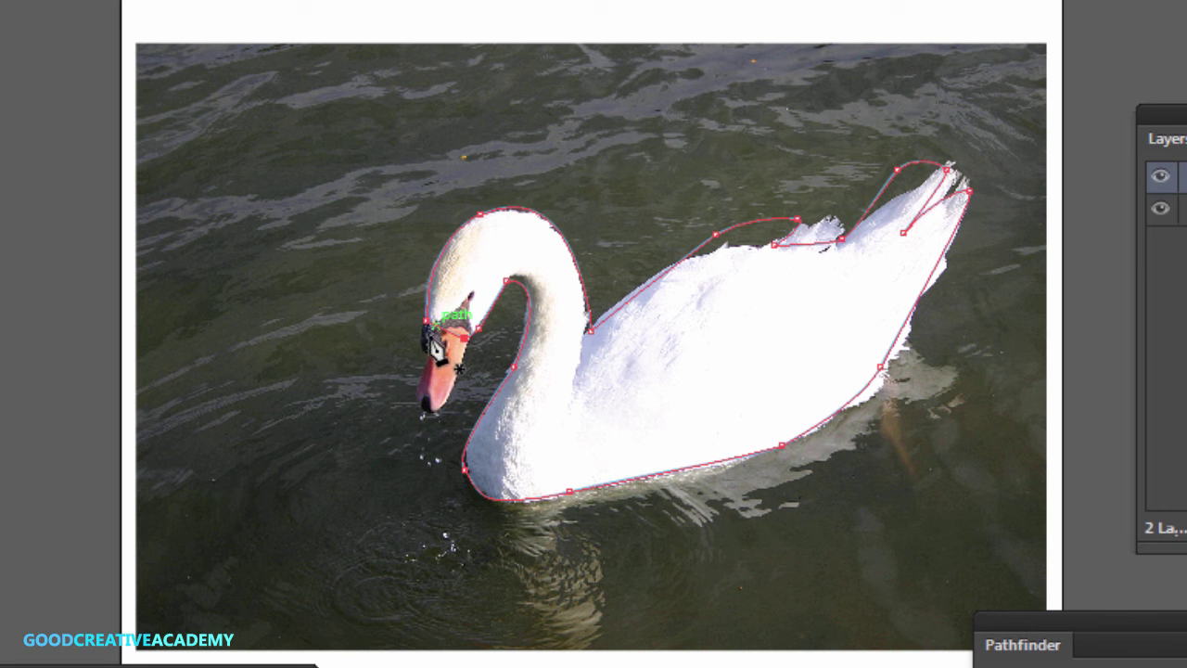
left_click(464, 339)
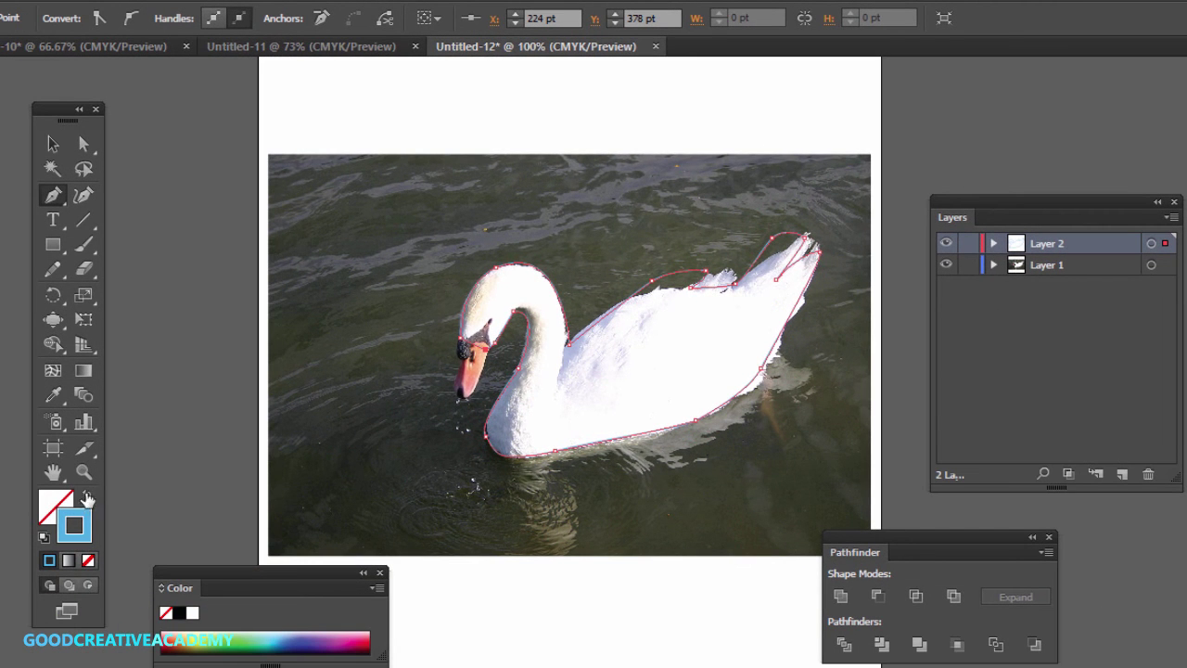
- Fill the swan's body shape with white and no stroke, and check it with the photo layer temporarily hidden
left_click(87, 497)
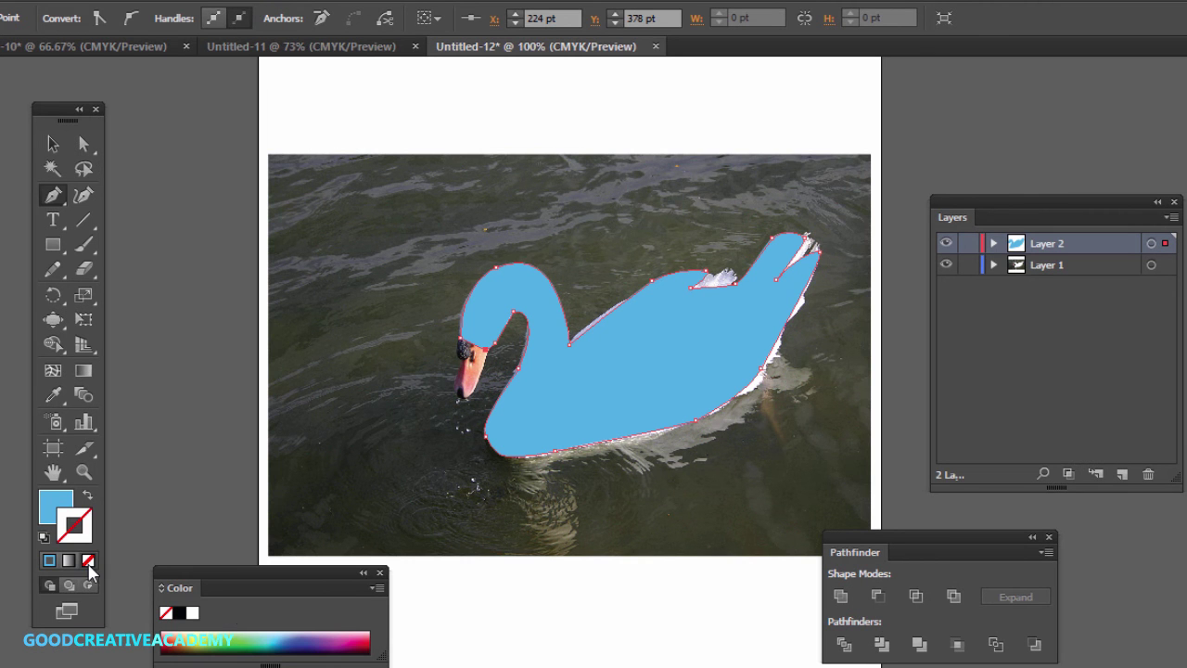
left_click(192, 615)
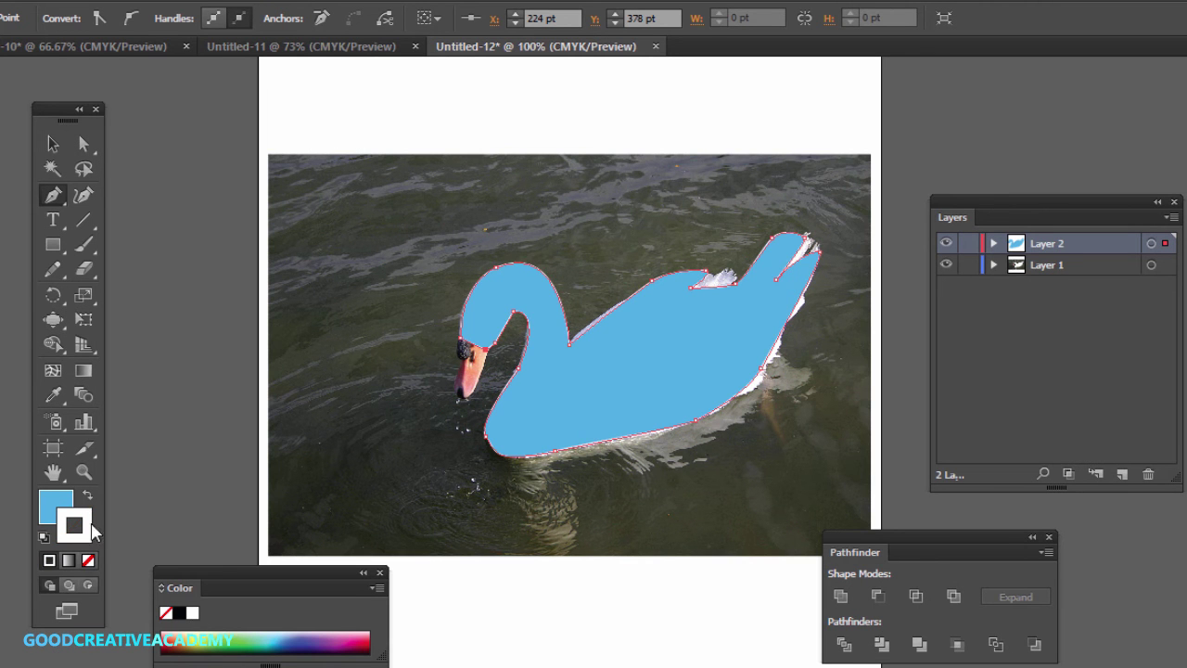
left_click(89, 561)
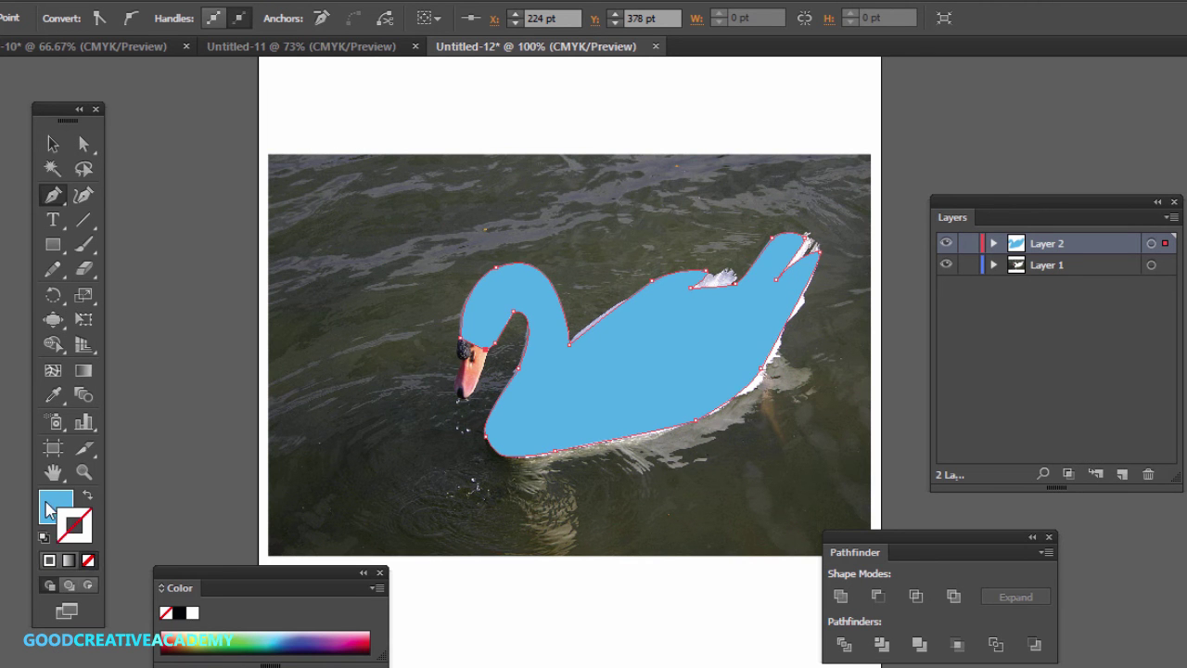
left_click(194, 615)
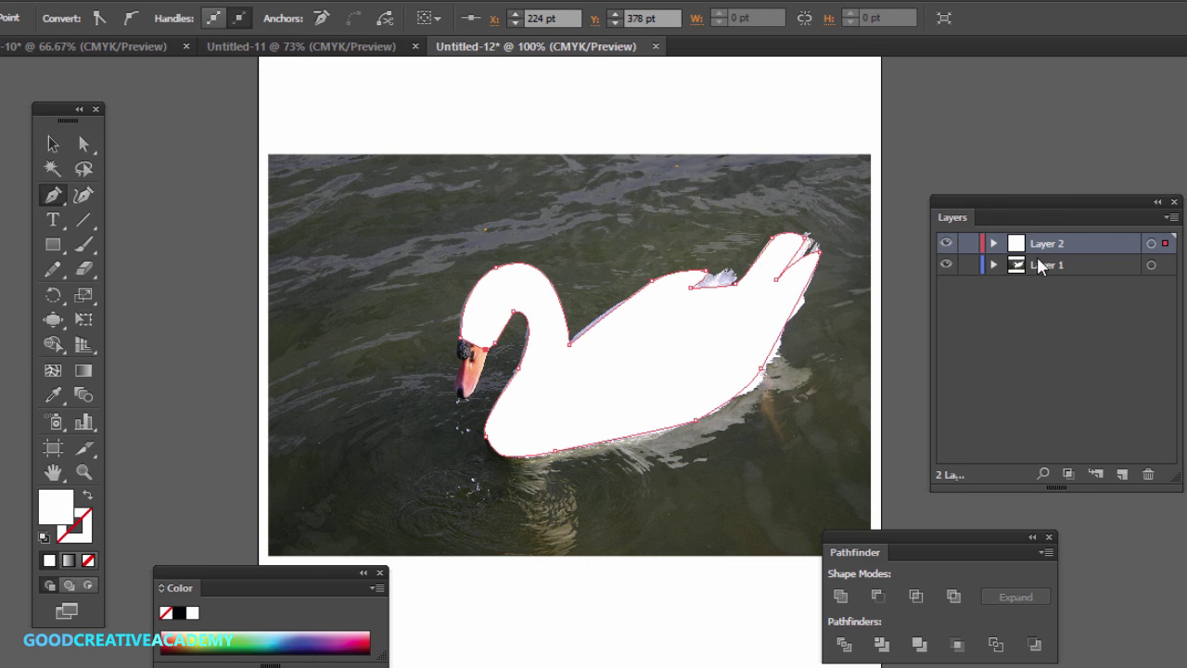
left_click(946, 266)
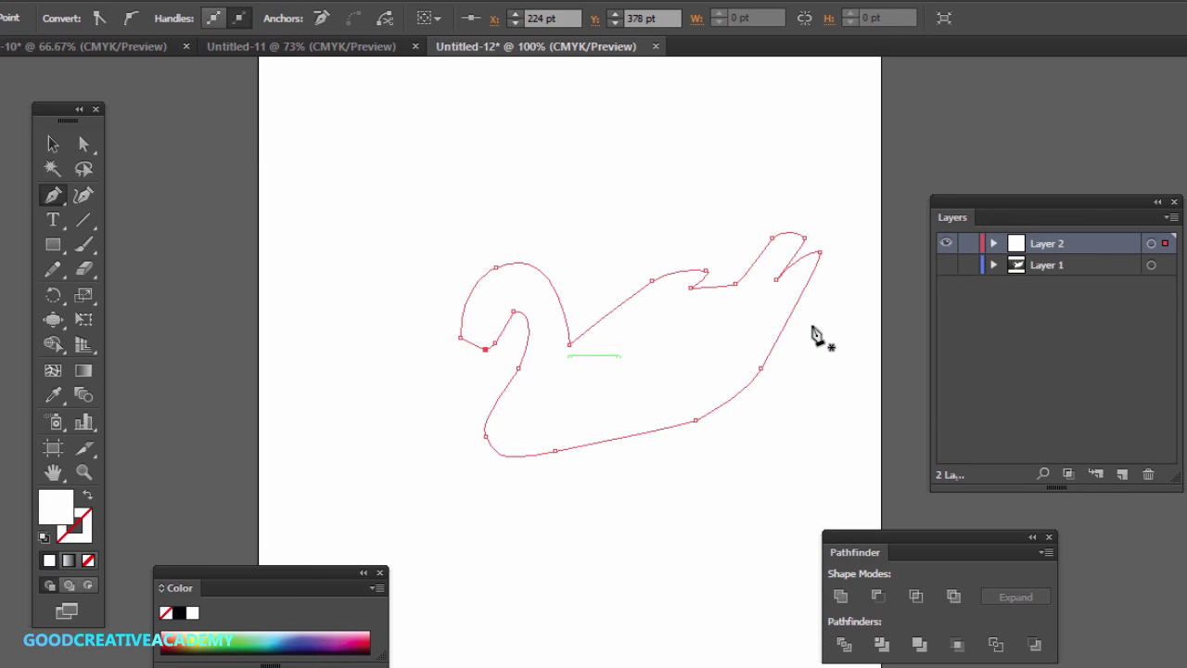
left_click(945, 267)
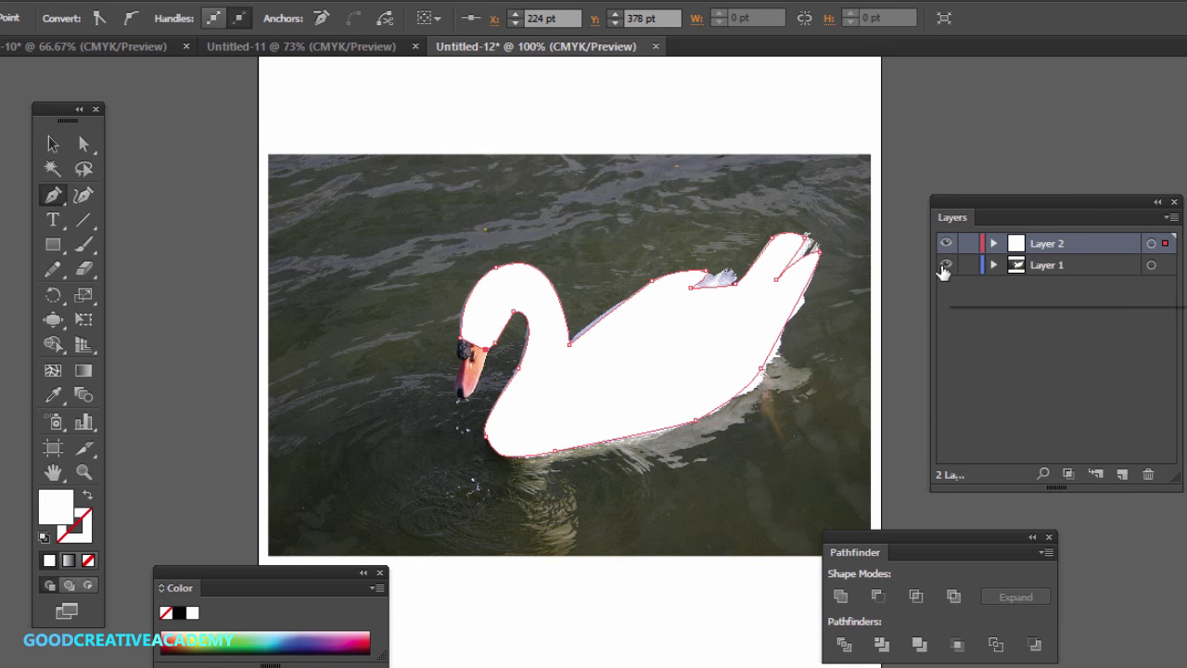
- Add a new layer for the beak, hide the white body layer, and ready the Pen tool with no fill
left_click(1122, 473)
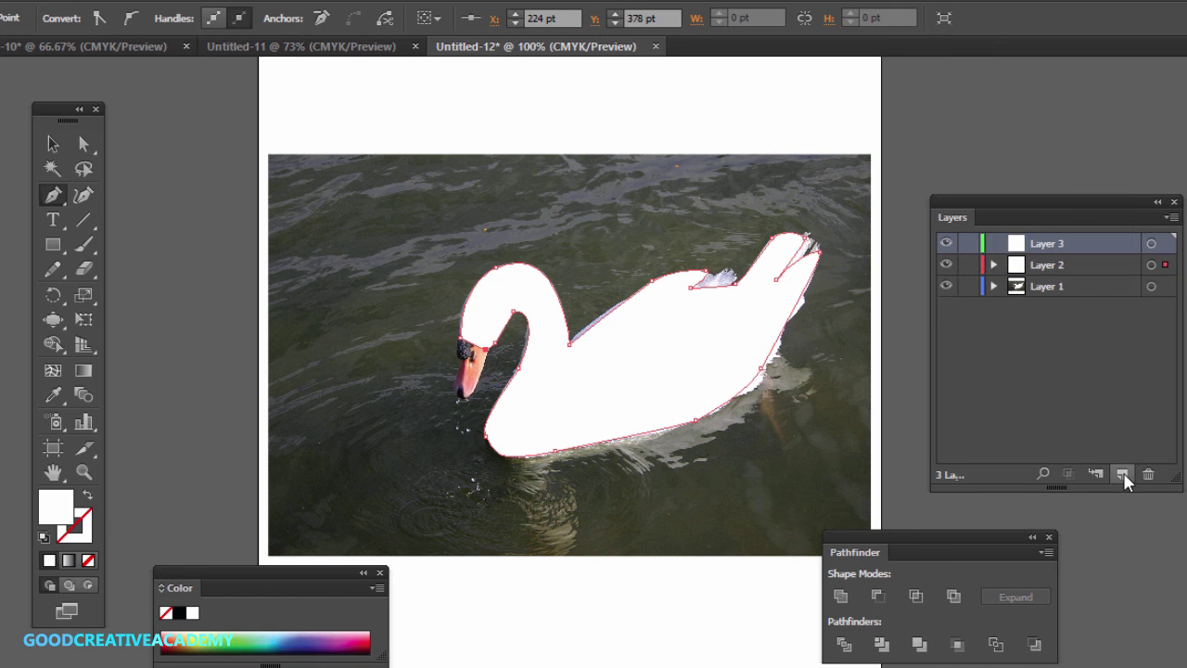
left_click(946, 266)
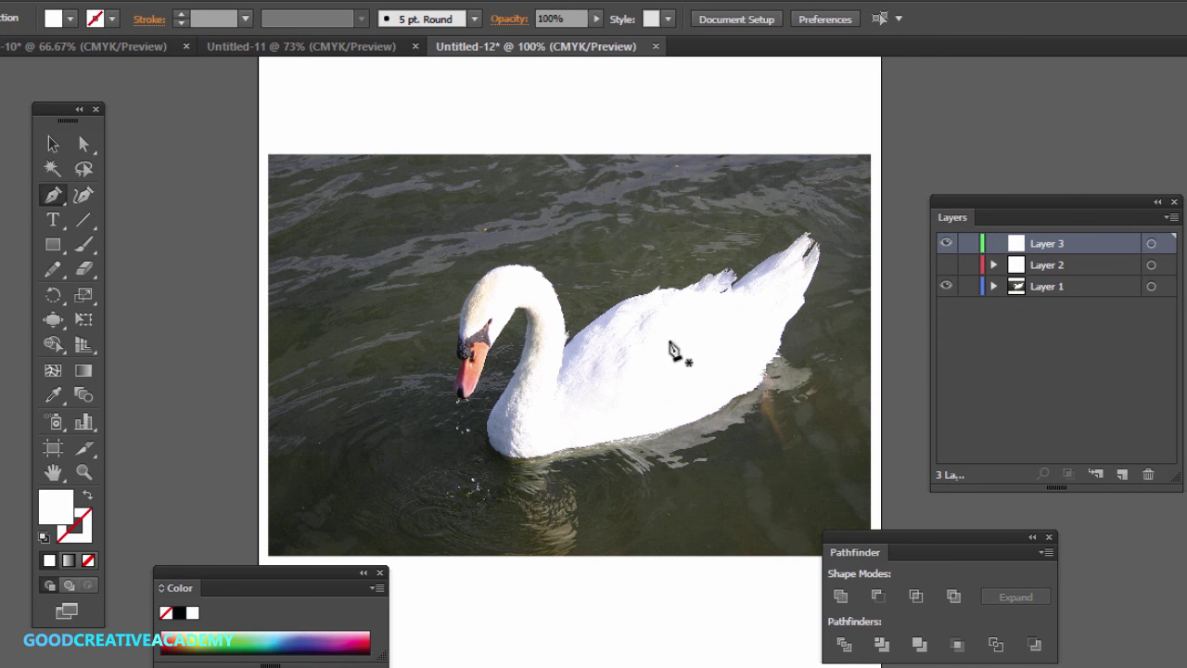
left_click(83, 472)
left_click_drag(414, 305, 588, 485)
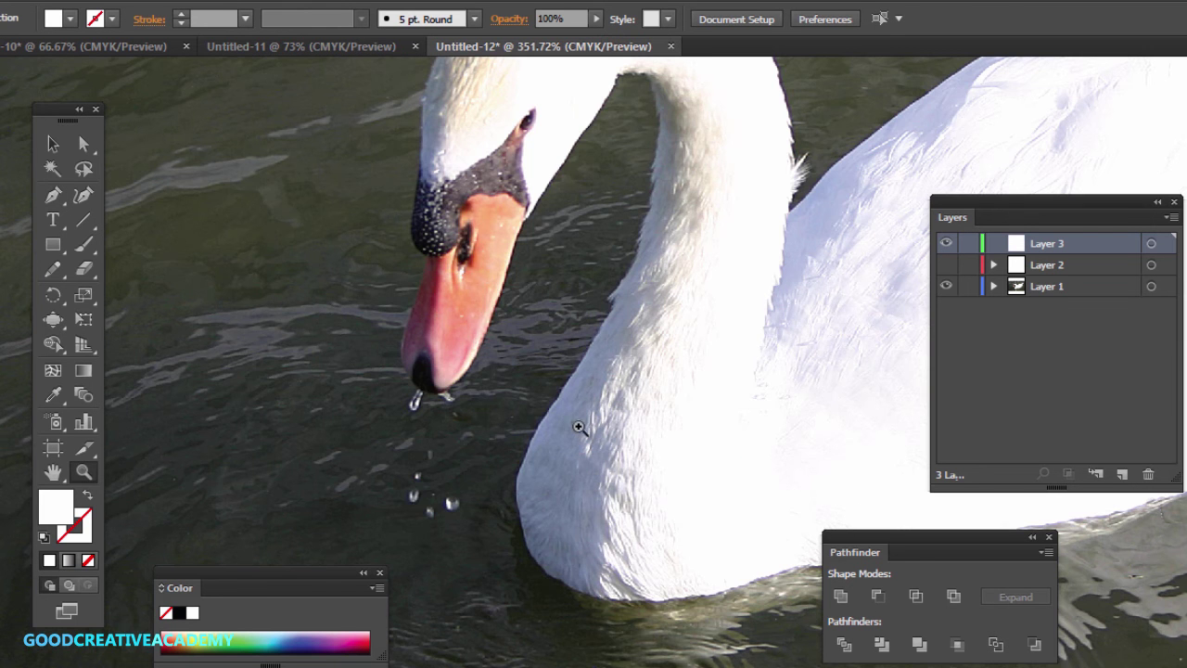
left_click(83, 195)
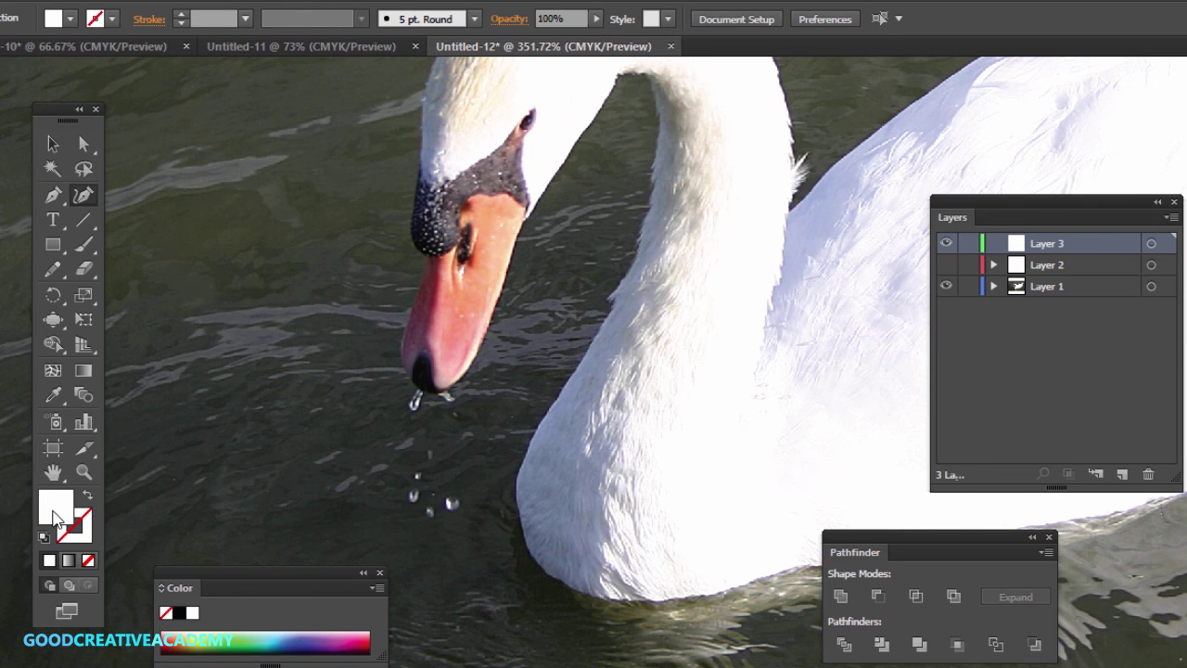
left_click(86, 559)
left_click(57, 198)
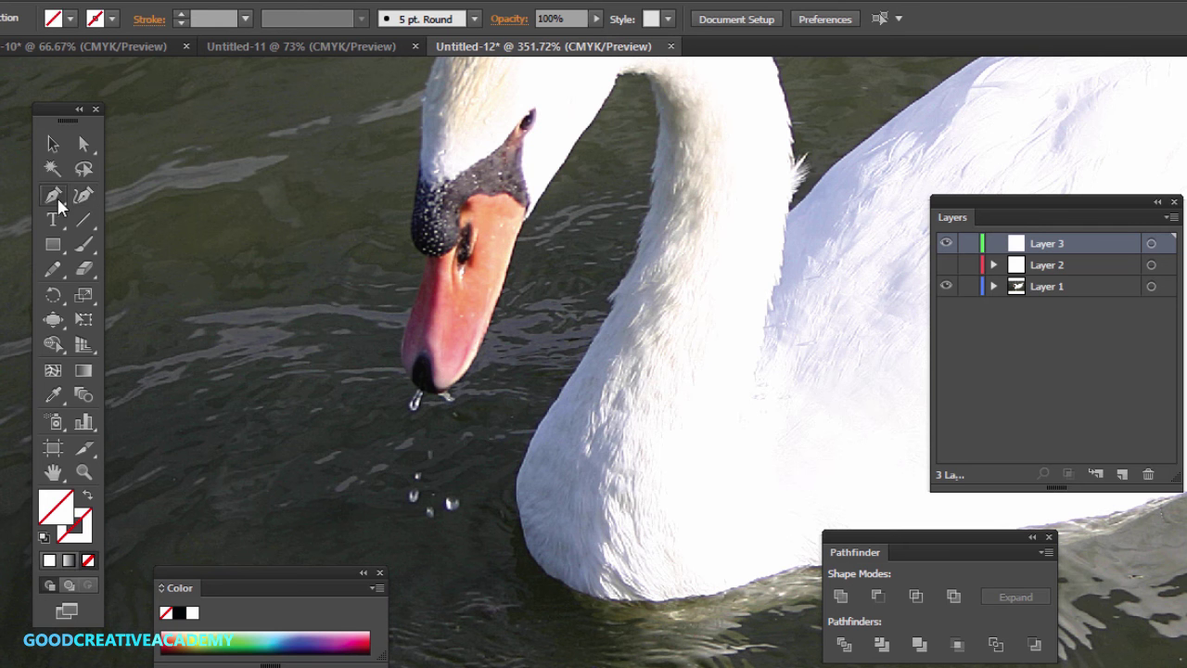
- Trace the orange part of the beak as a closed path and fill it with light orange
left_click(424, 255)
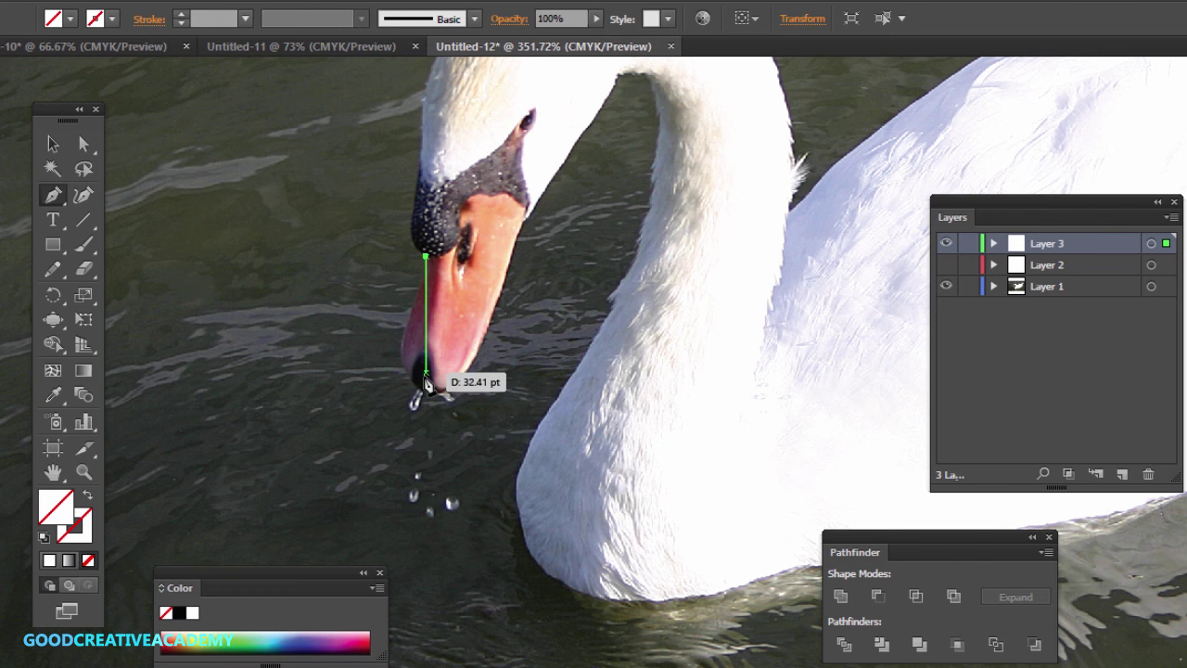
left_click_drag(421, 390, 467, 425)
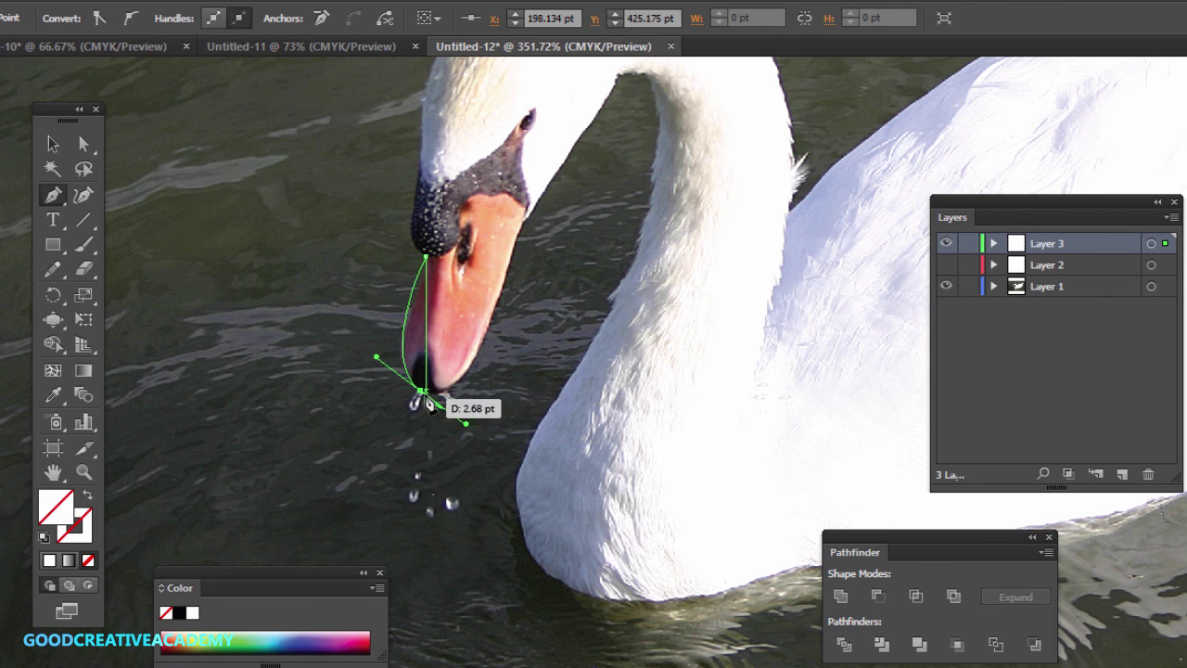
left_click(421, 391)
left_click_drag(485, 327, 436, 284)
left_click(526, 209)
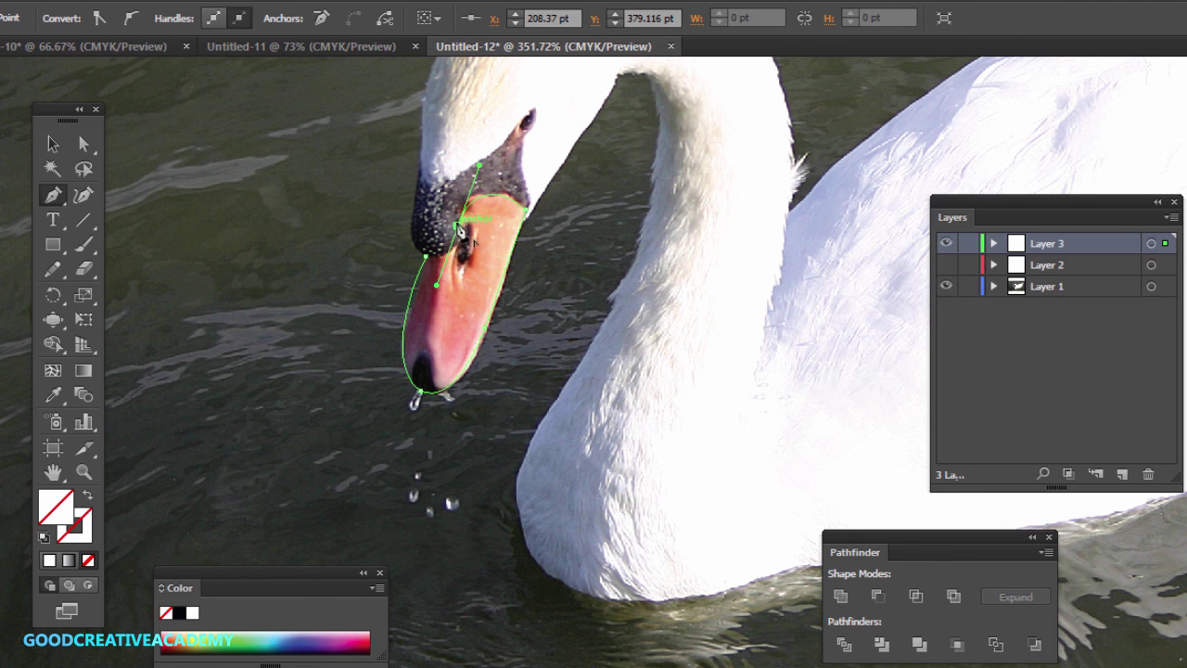
left_click(427, 255)
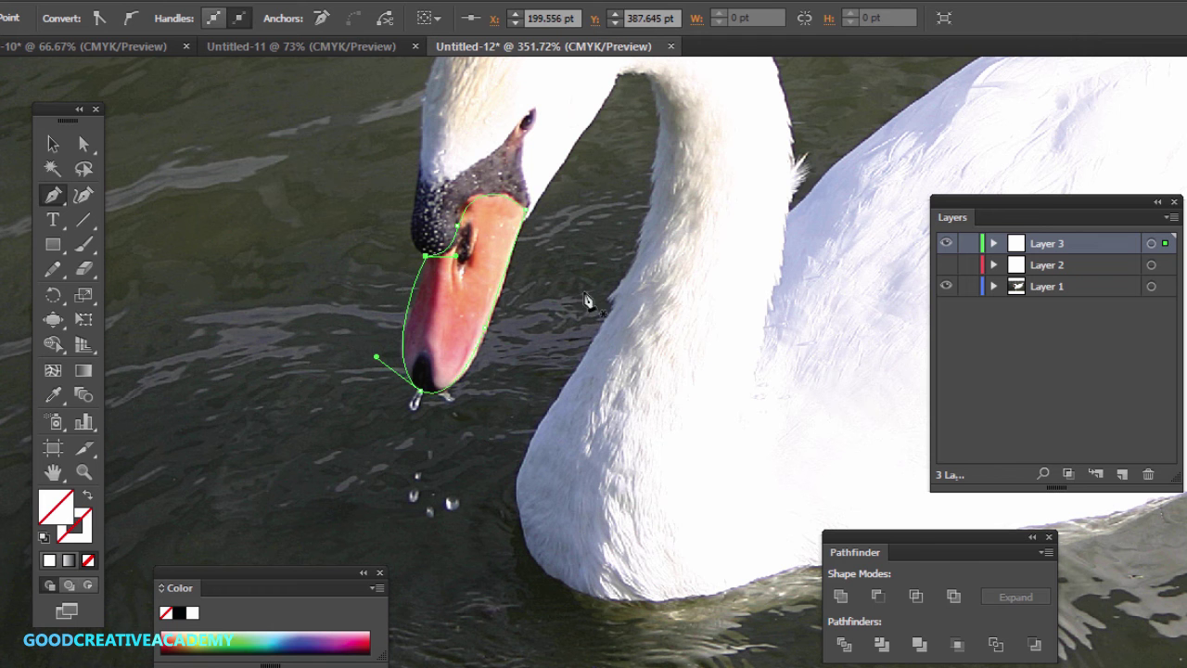
left_click(344, 636)
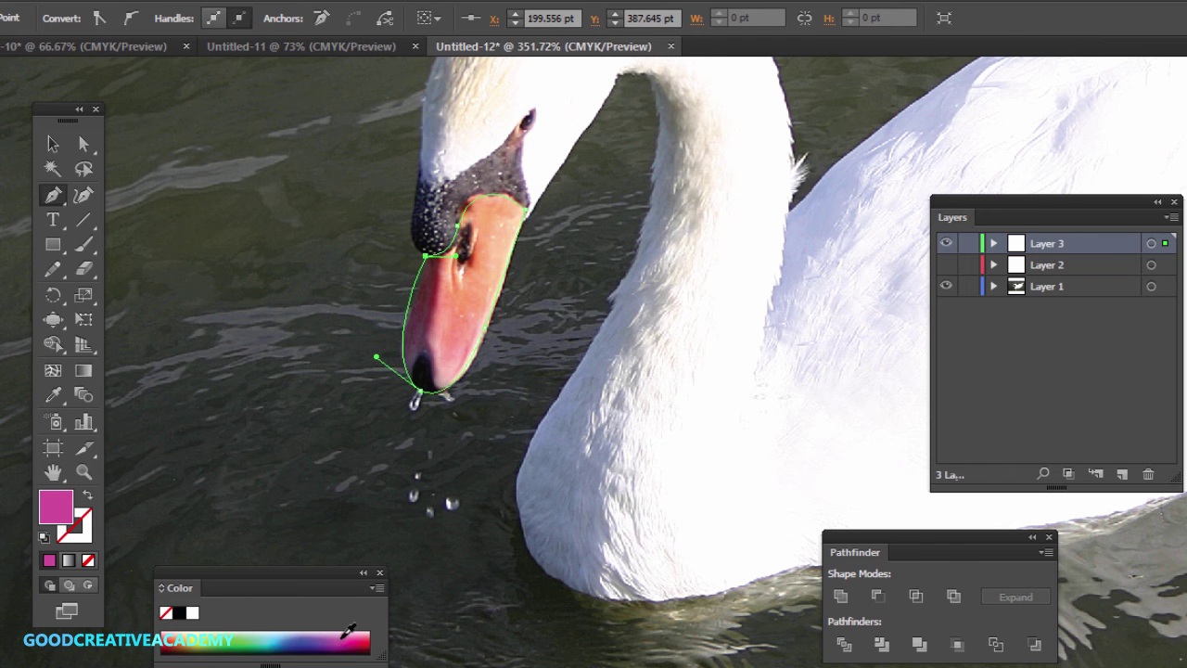
left_click(180, 642)
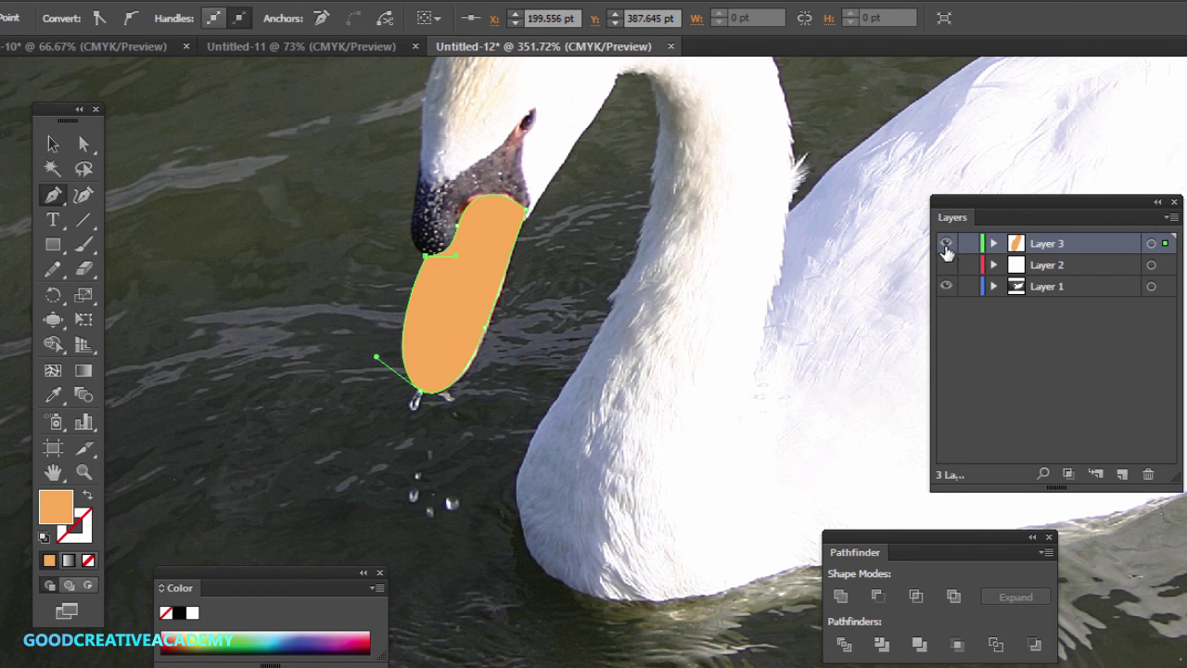
- Hide the beak layer, add another layer on top, and set the fill to none
left_click(946, 245)
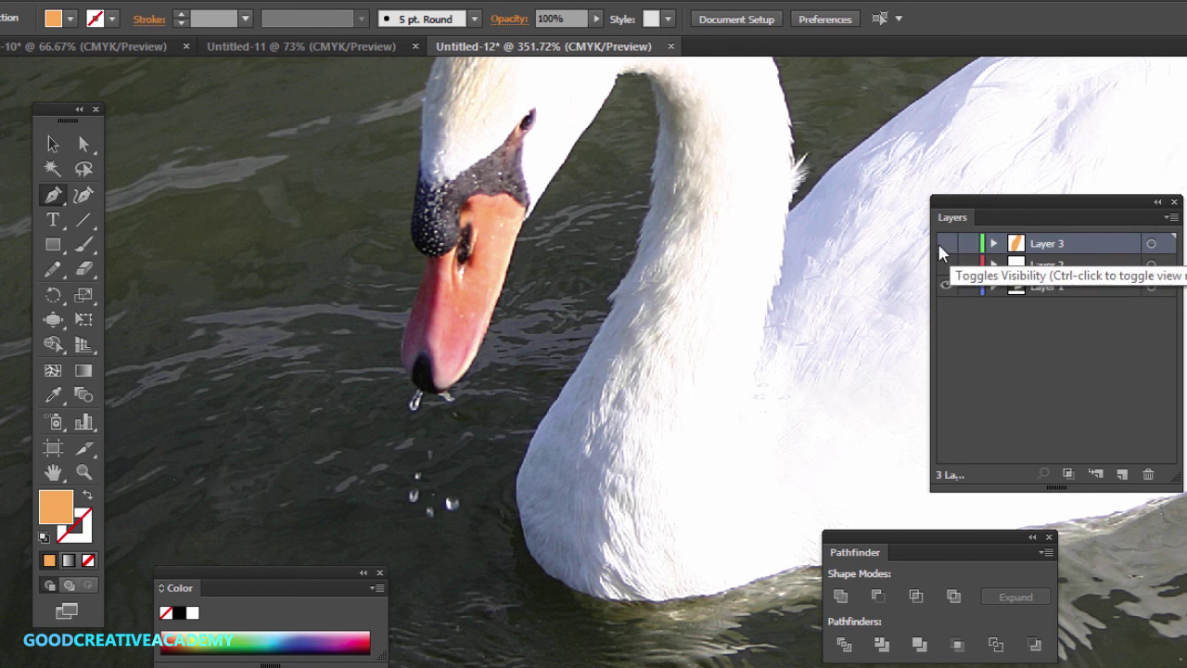
left_click(1122, 475)
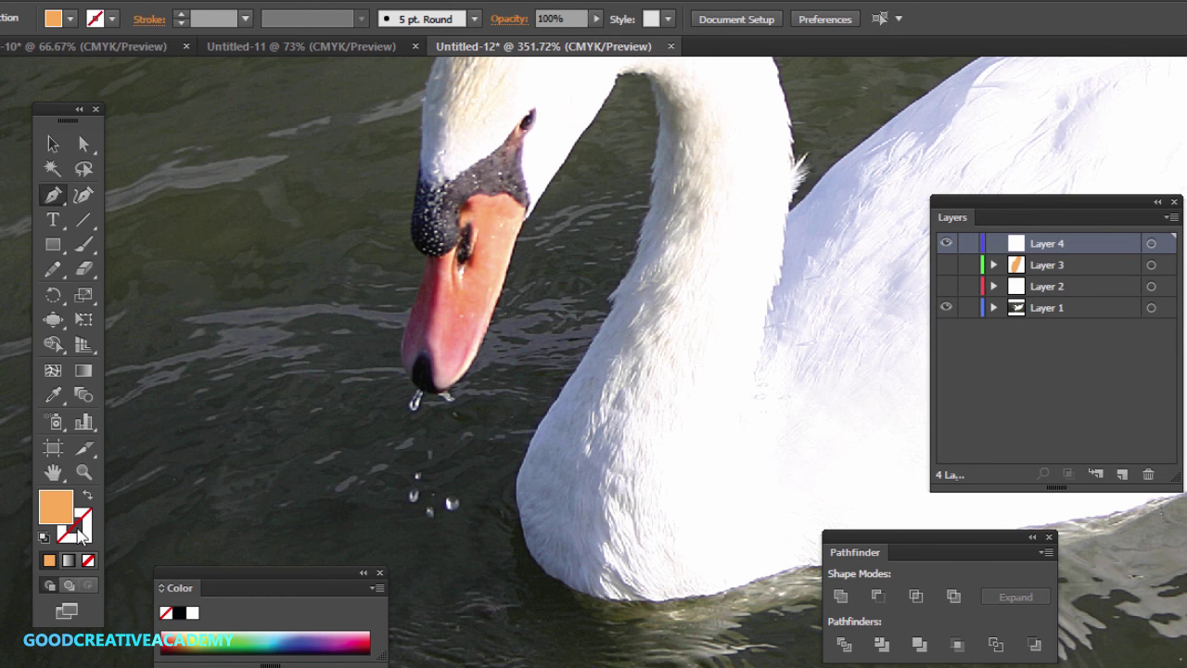
left_click(88, 560)
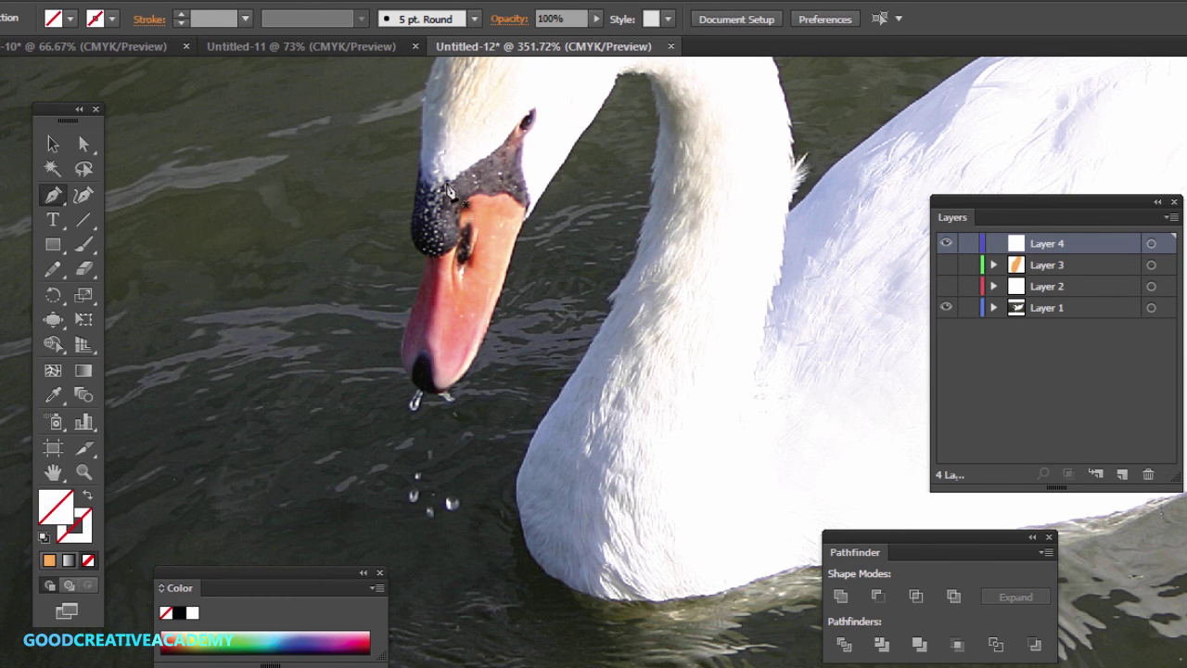
- Trace the black face patch from the forehead around the eye and along the beak's base as a closed path
left_click_drag(420, 178, 537, 108)
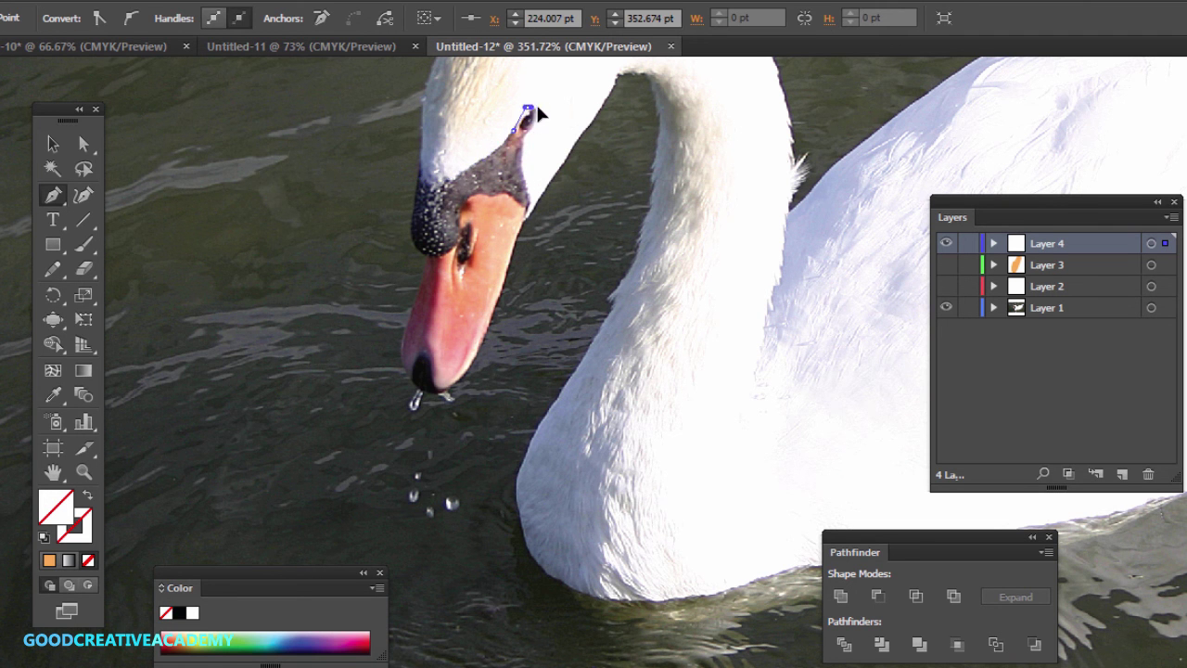
left_click(527, 140)
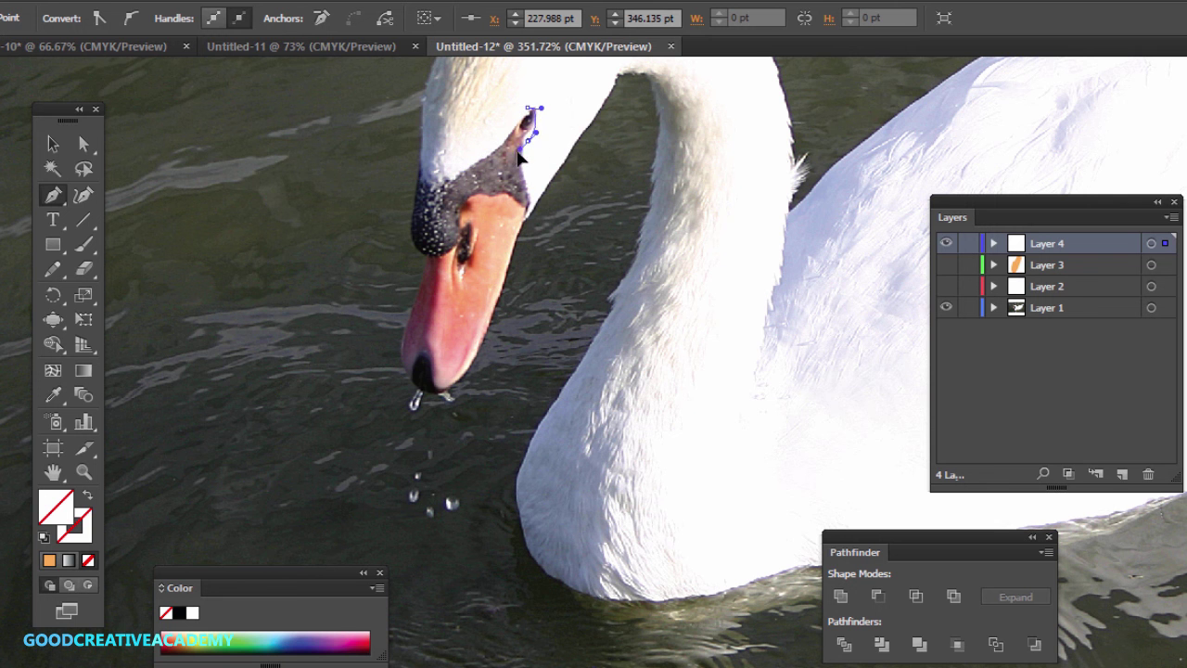
left_click(528, 140)
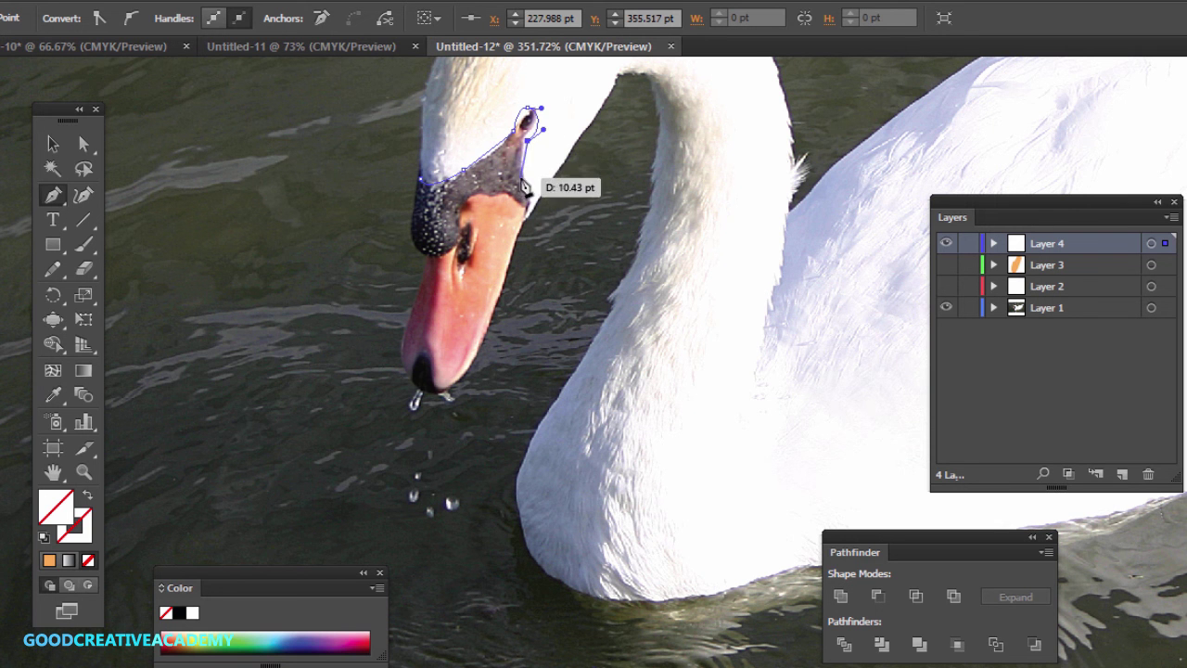
left_click_drag(528, 206, 544, 250)
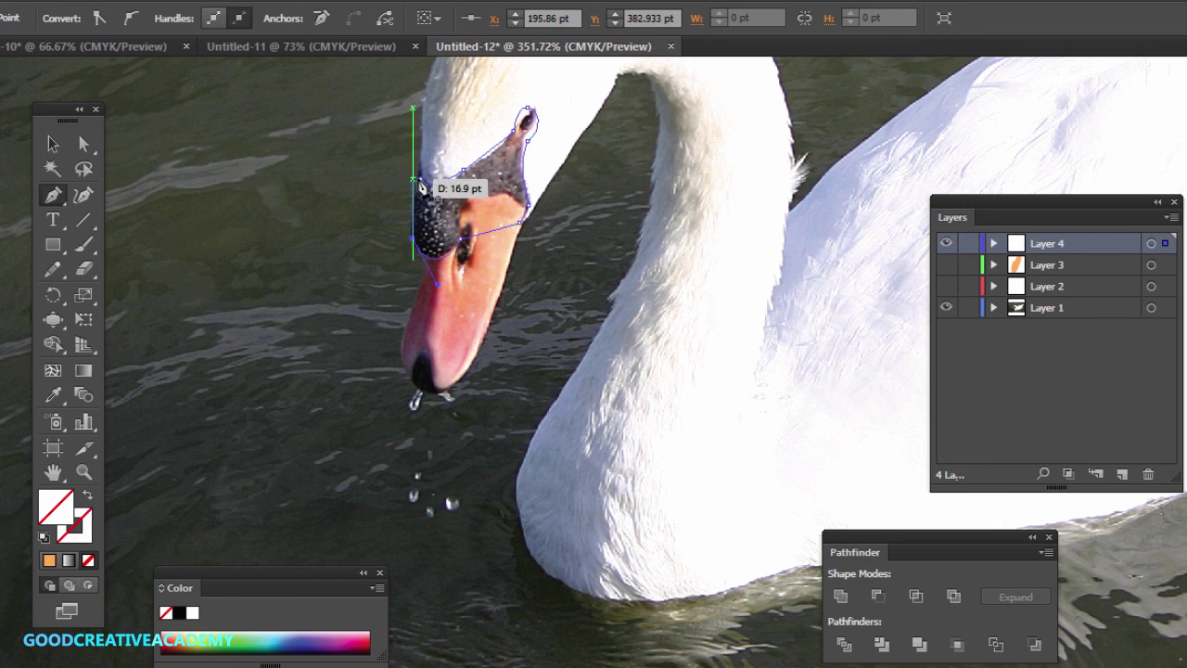
left_click(420, 178)
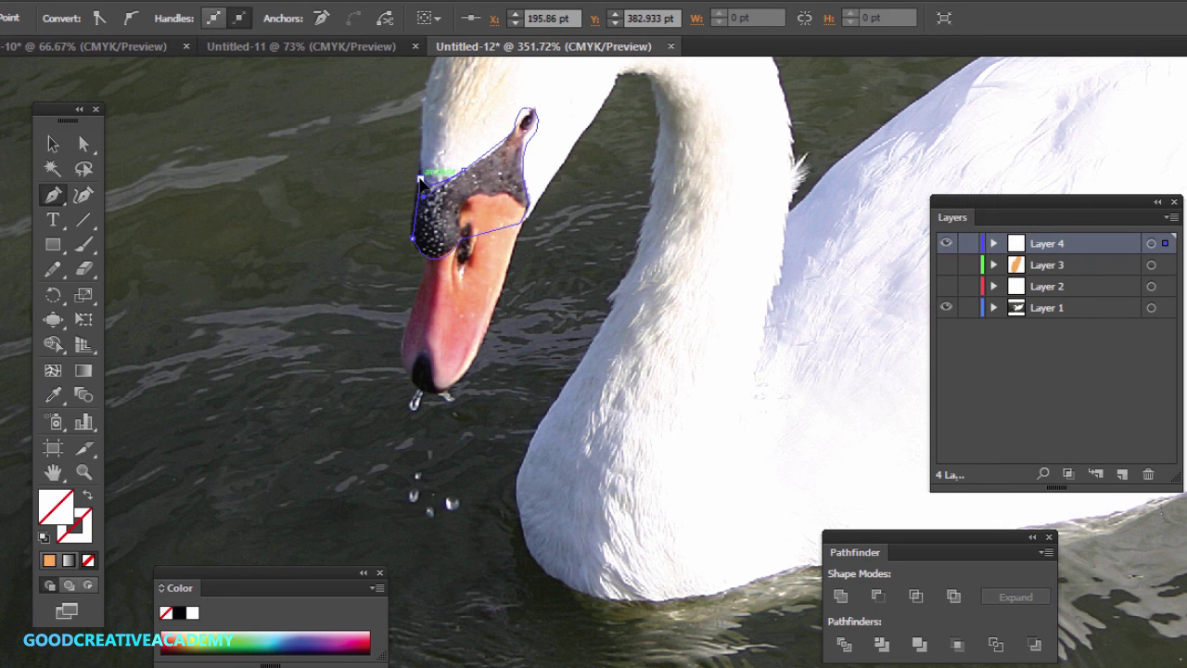
- Fill the traced face patch with black
left_click(83, 144)
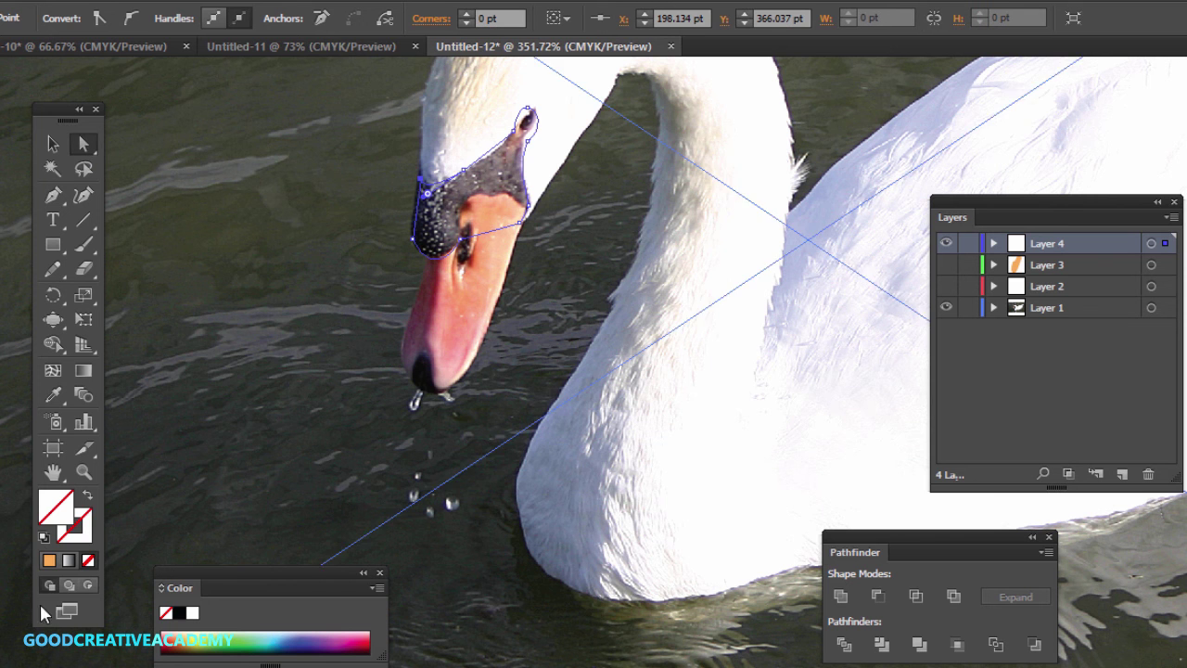
left_click(178, 612)
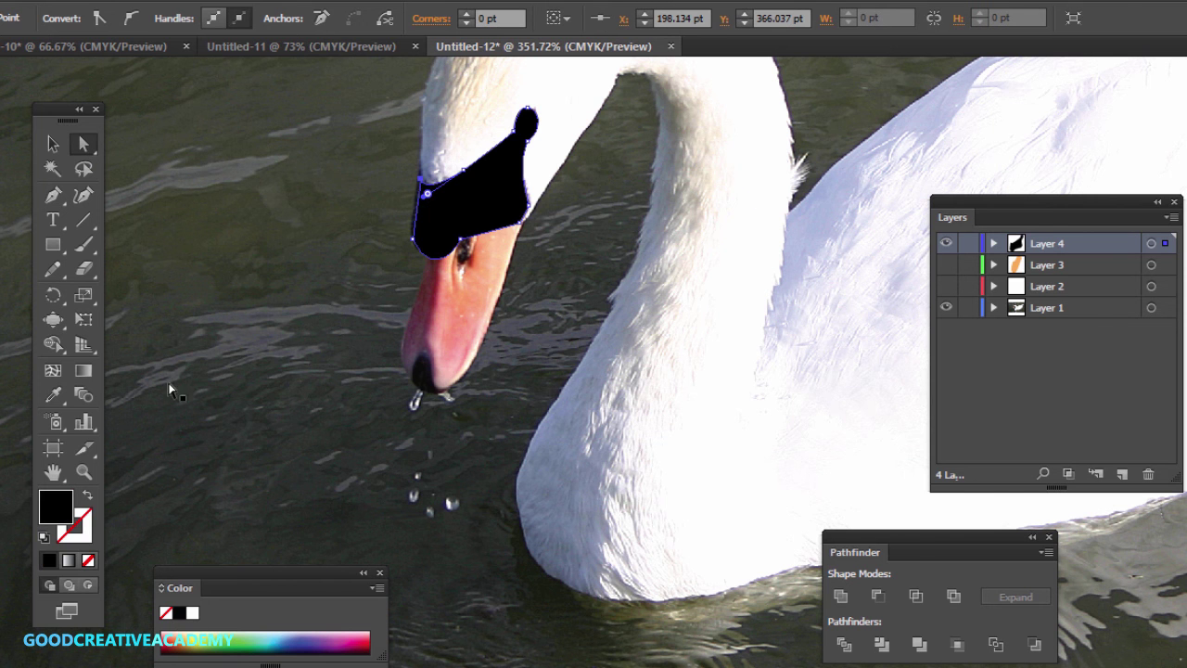
left_click(376, 186)
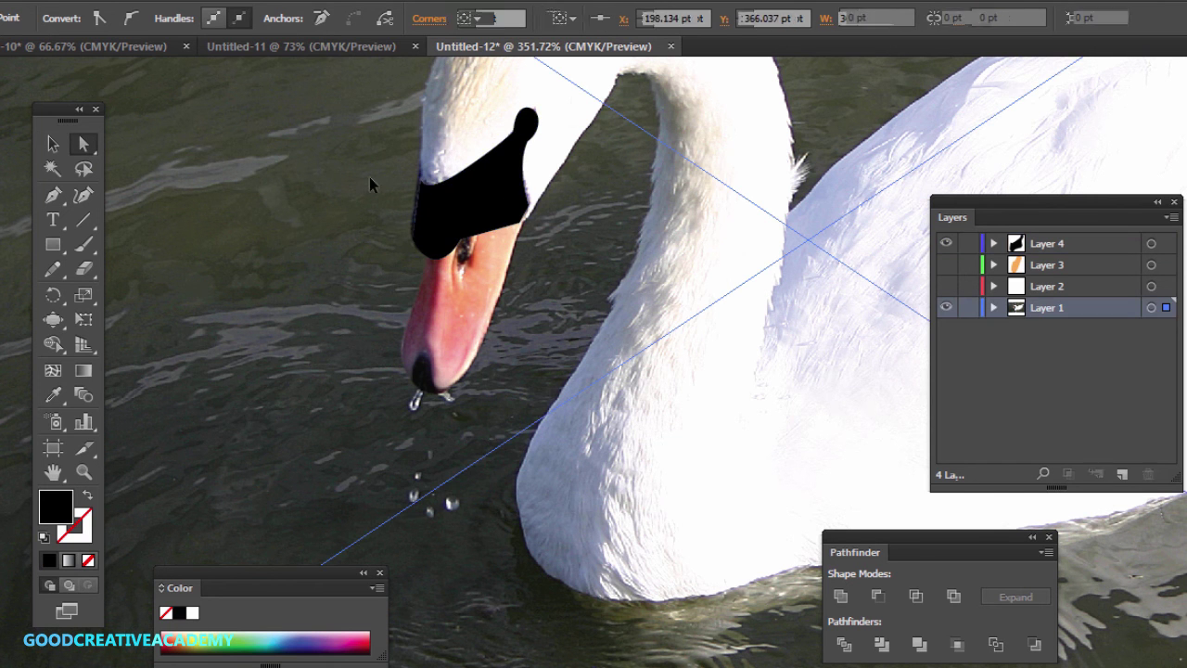
- Nudge the face patch's forehead corner anchor slightly upward to refine its edge against the photo
left_click_drag(429, 186, 423, 184)
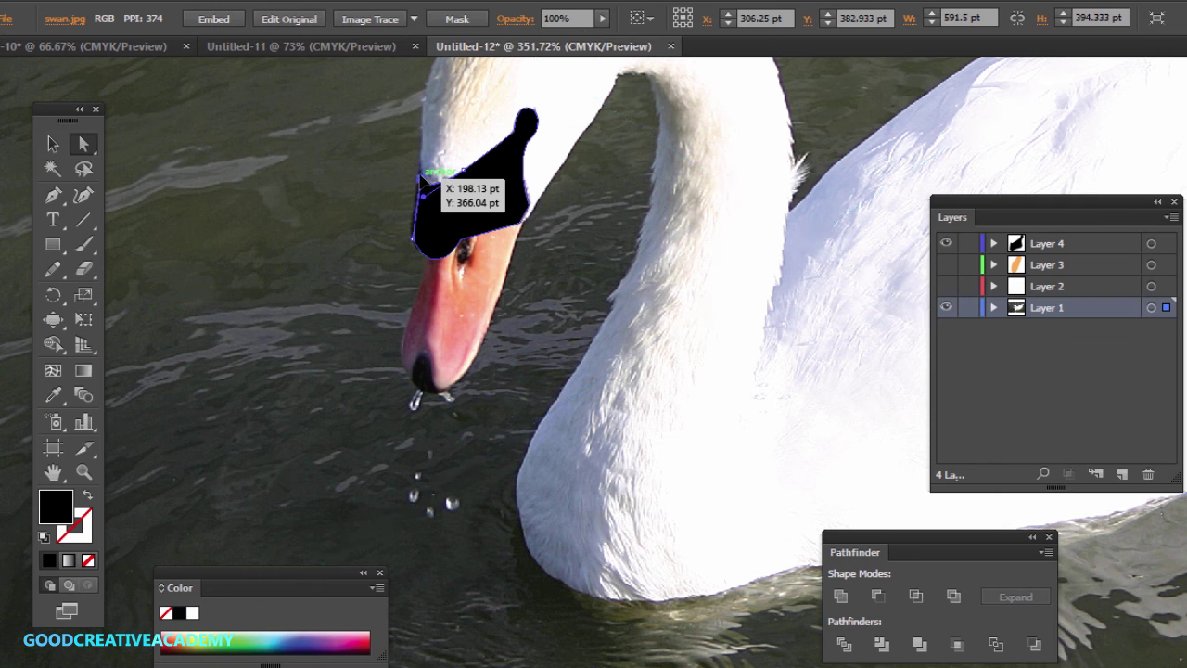
left_click(363, 178)
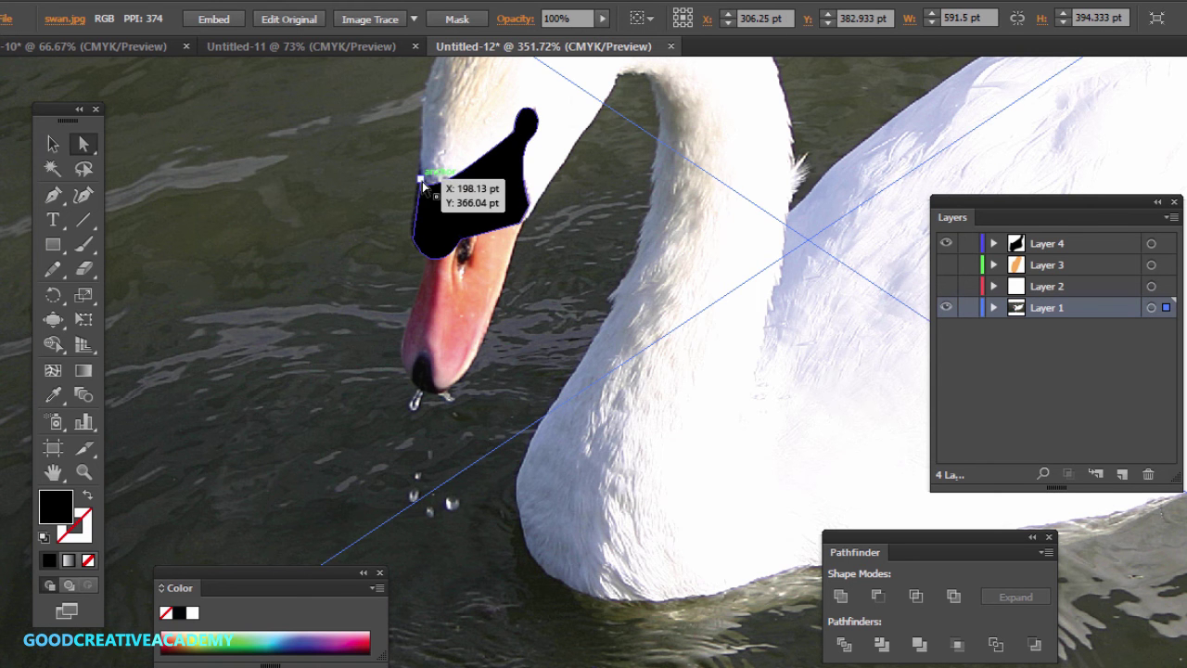
left_click_drag(423, 185, 423, 181)
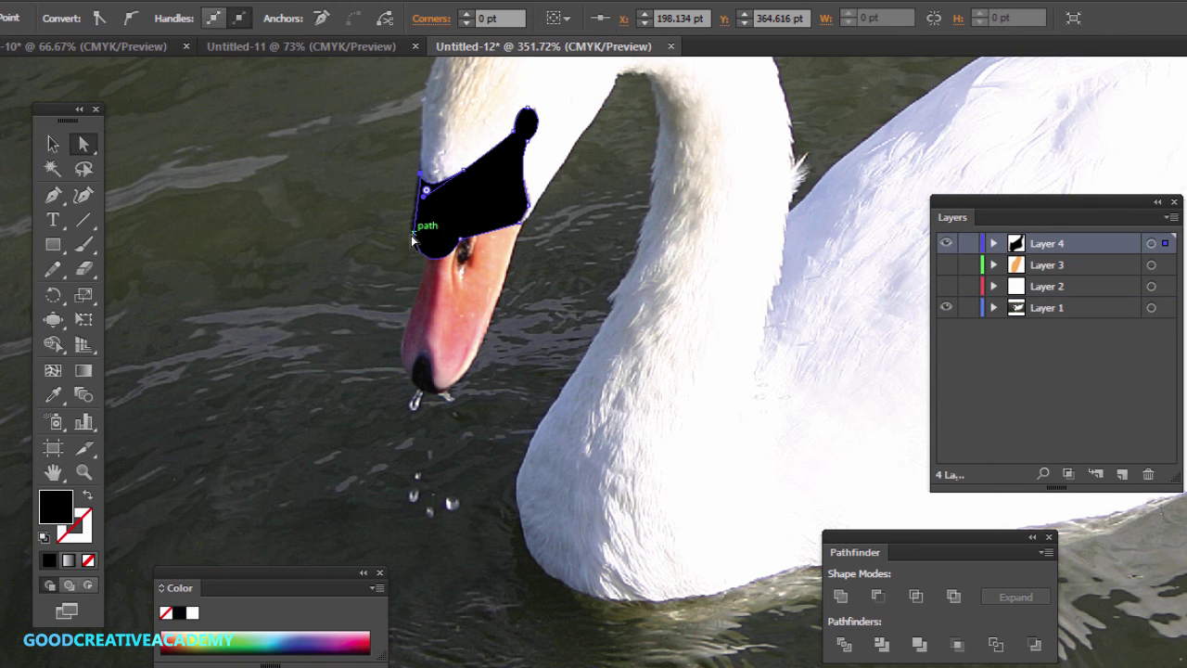
left_click(413, 240)
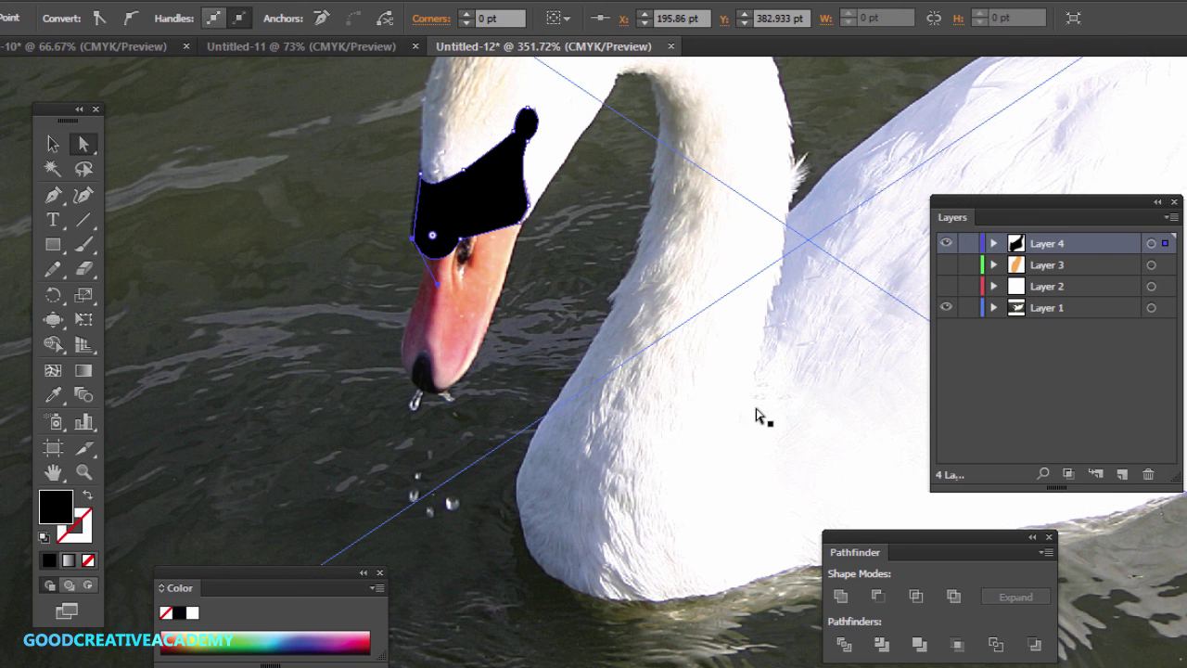
left_click(319, 252)
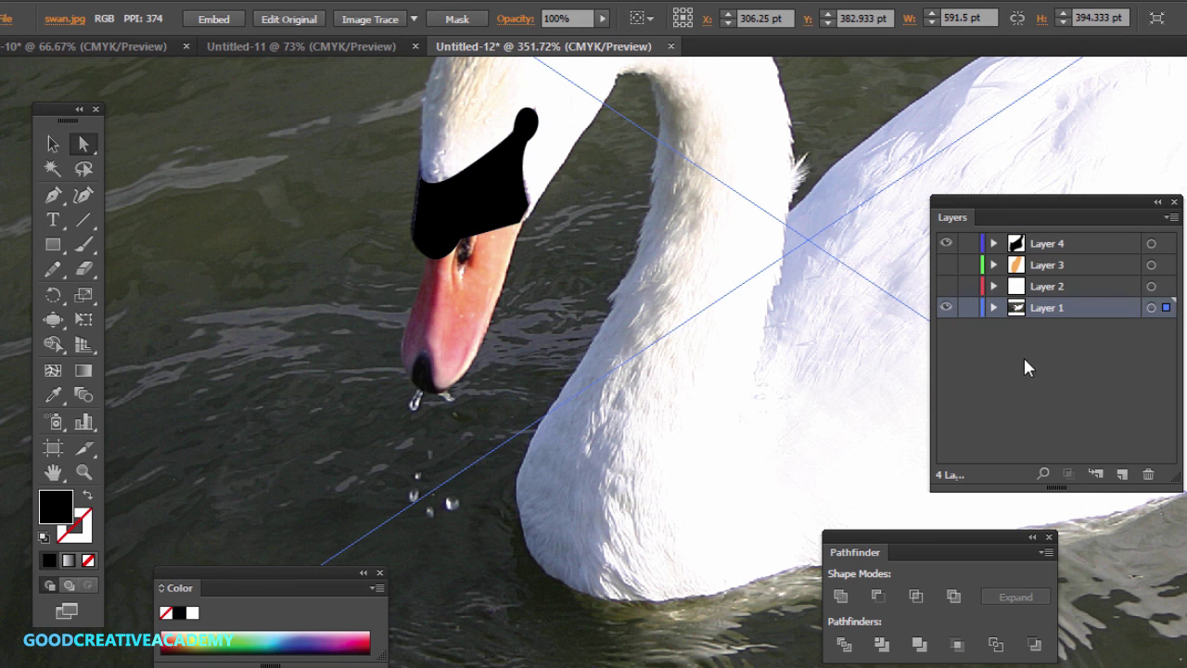
- Show the beak and body layers and hide the swan photo layer to view the complete vector swan
left_click(946, 265)
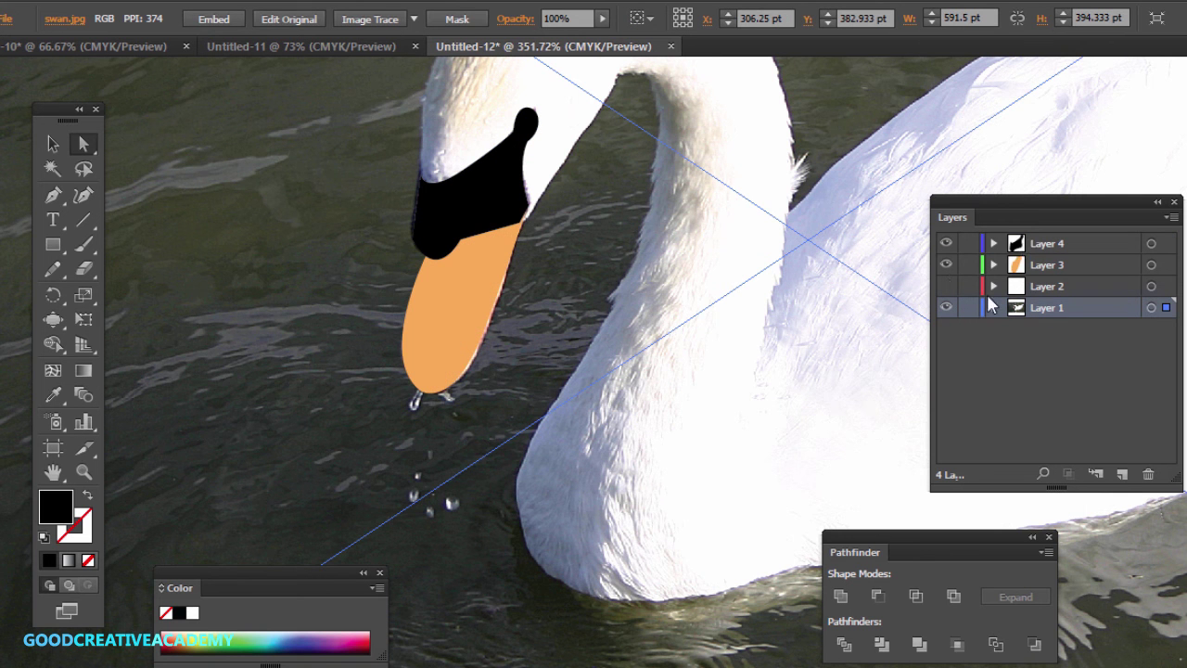
left_click(946, 286)
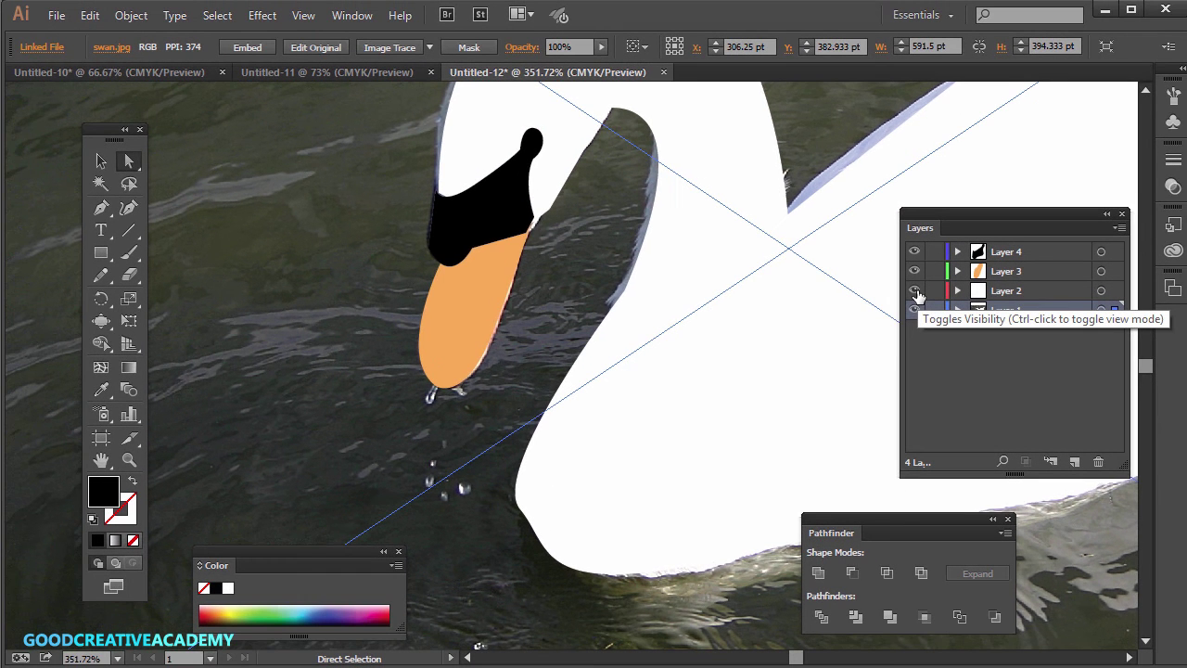
key("ctrl+minus")
key("ctrl+minus")
key("ctrl+minus")
key("ctrl+minus")
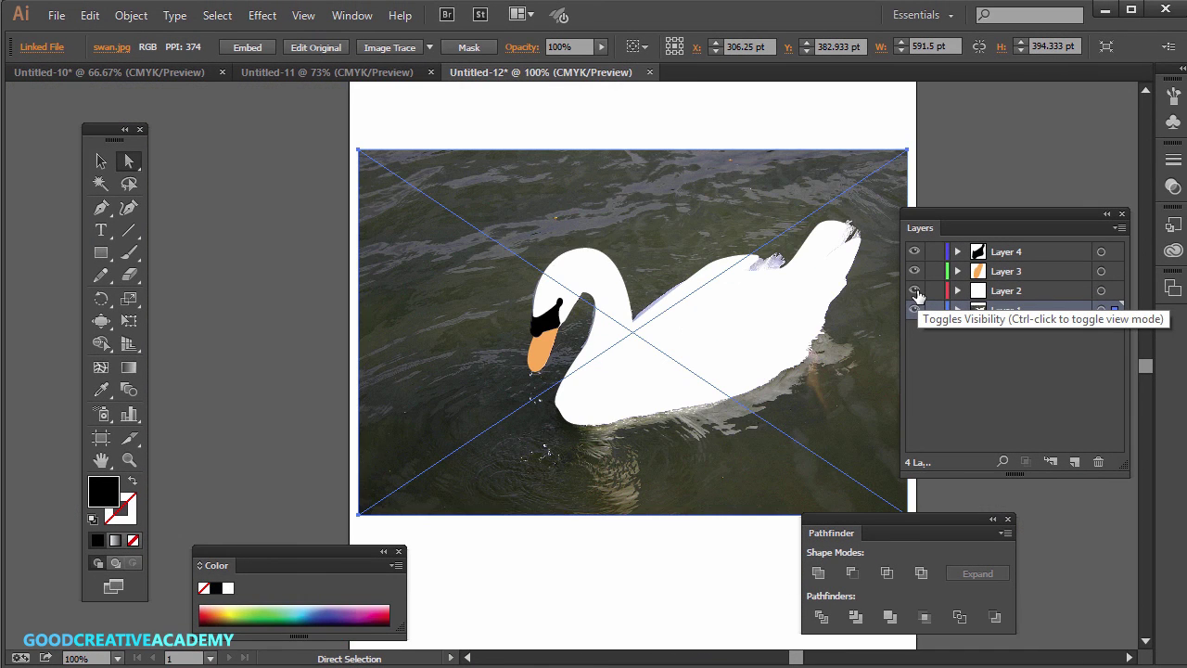
left_click(914, 311)
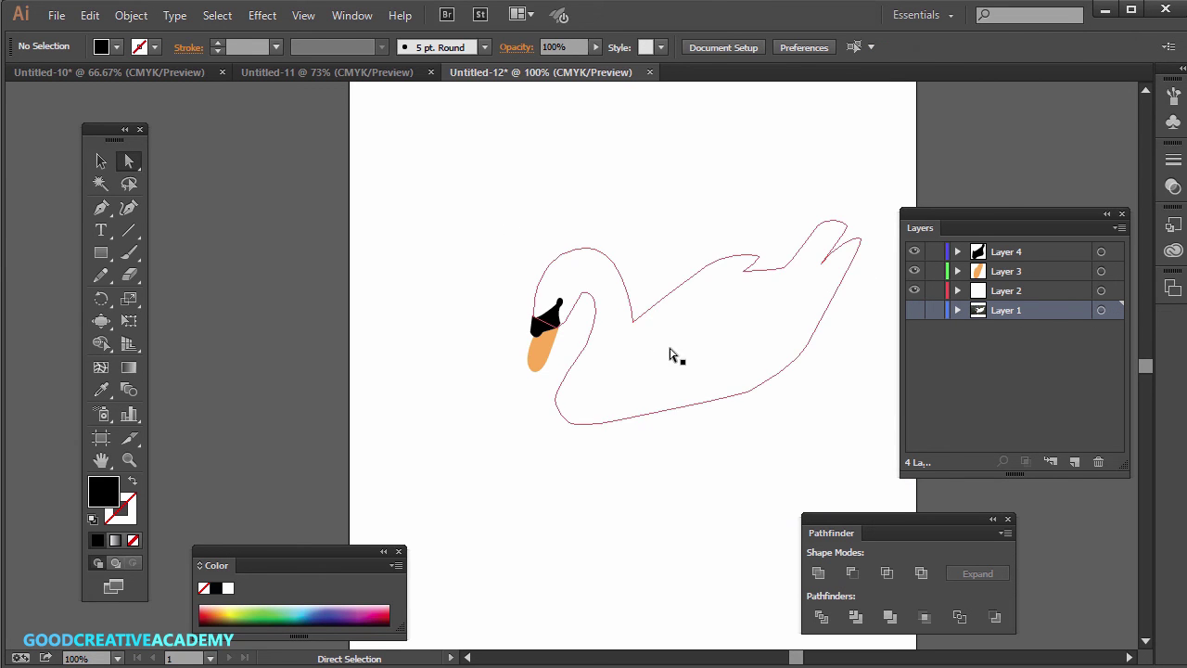
- Add a new layer directly above the photo layer and draw a large blue background rectangle behind the swan
left_click(1074, 461)
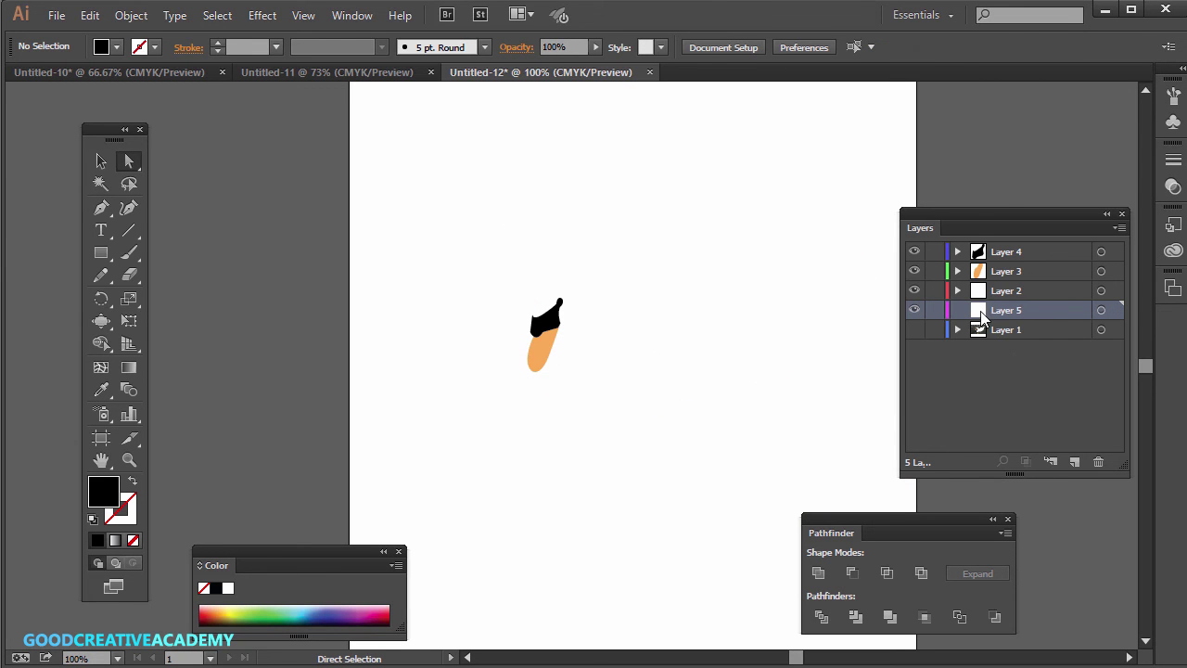
left_click(102, 255)
left_click_drag(361, 134, 909, 541)
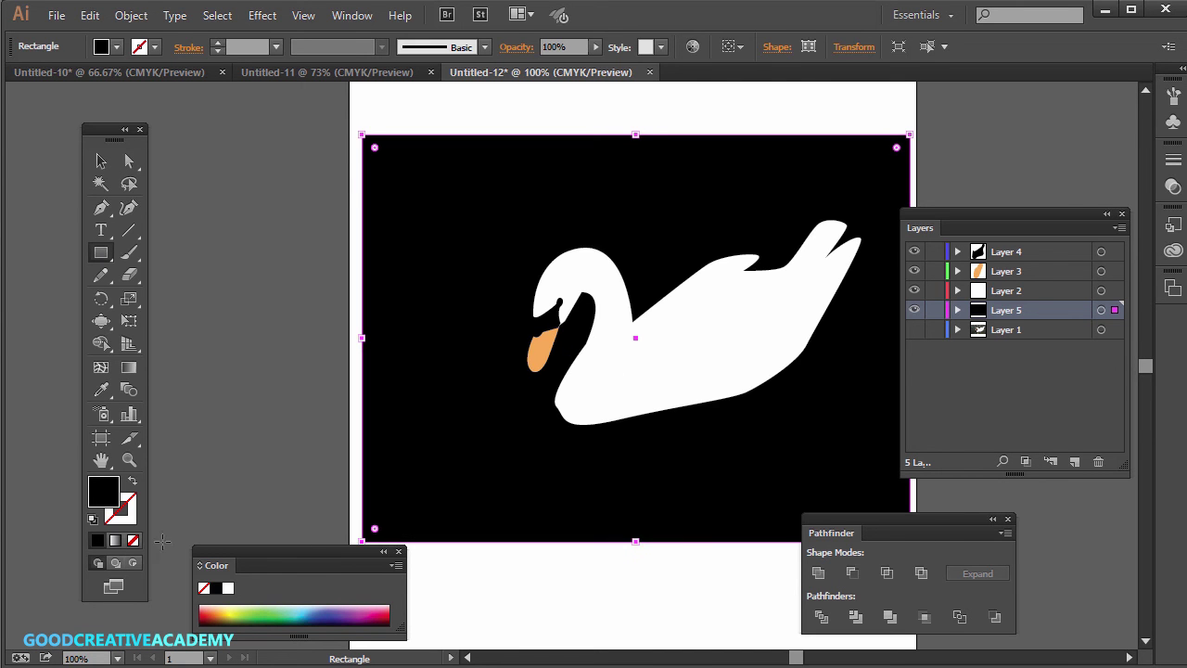
left_click(328, 610)
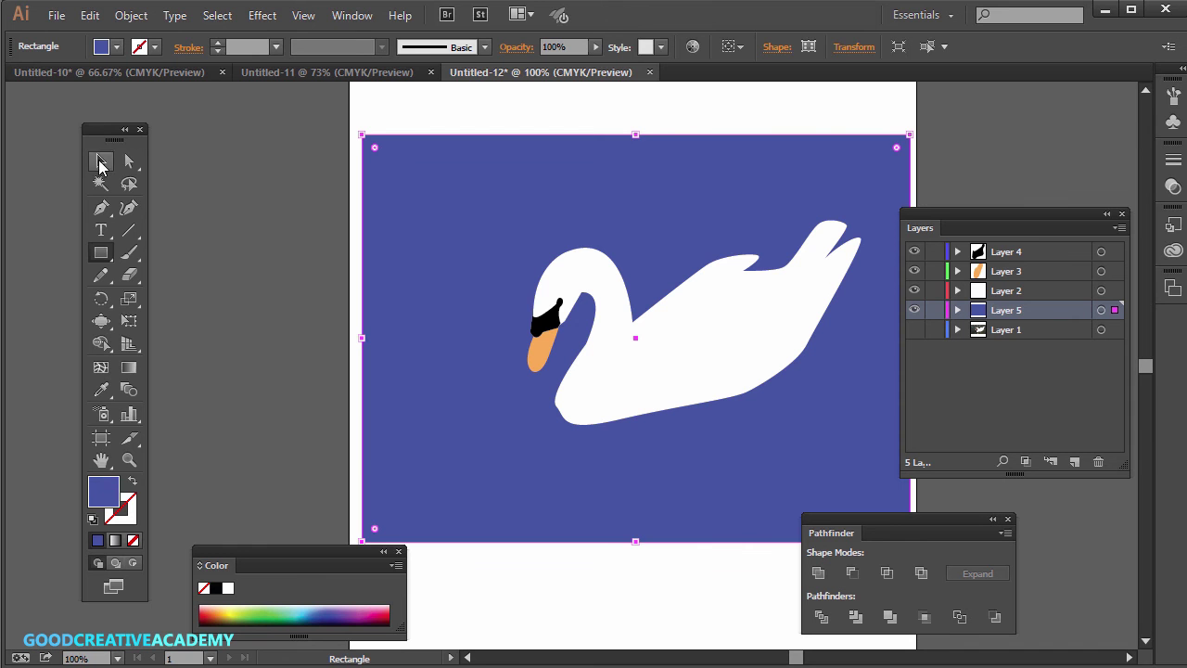
left_click(101, 161)
left_click(242, 216)
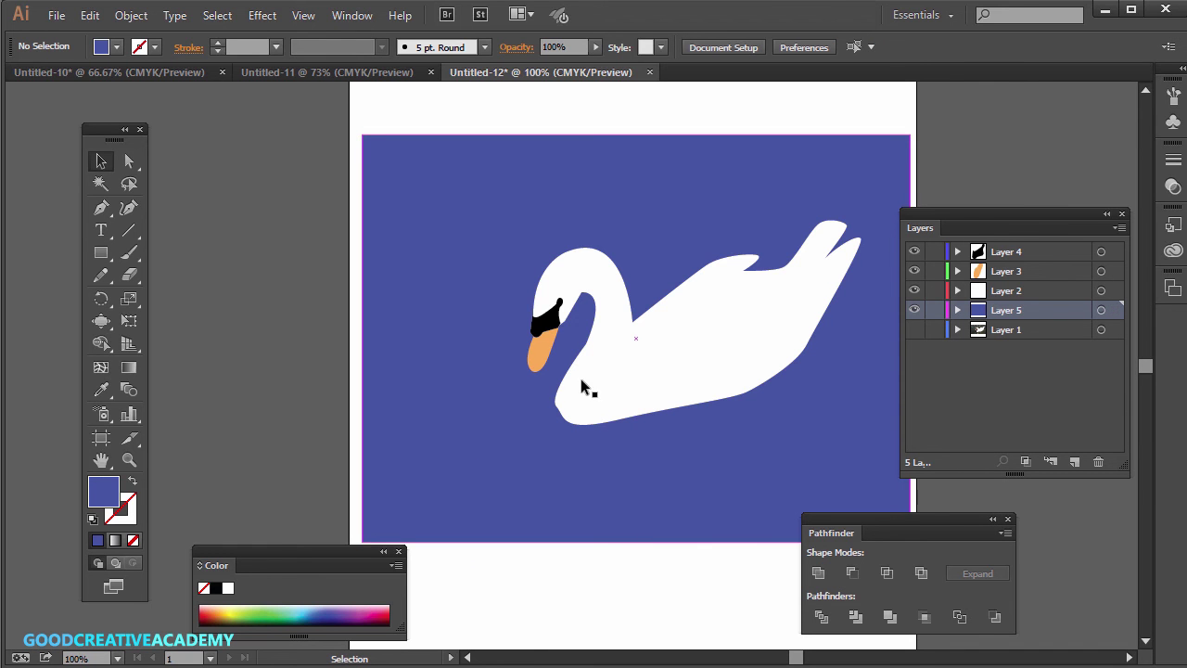
- Move the anchor points where the neck, face patch and beak meet so their edges join without gaps
left_click(129, 459)
left_click_drag(599, 358, 631, 409)
left_click(129, 160)
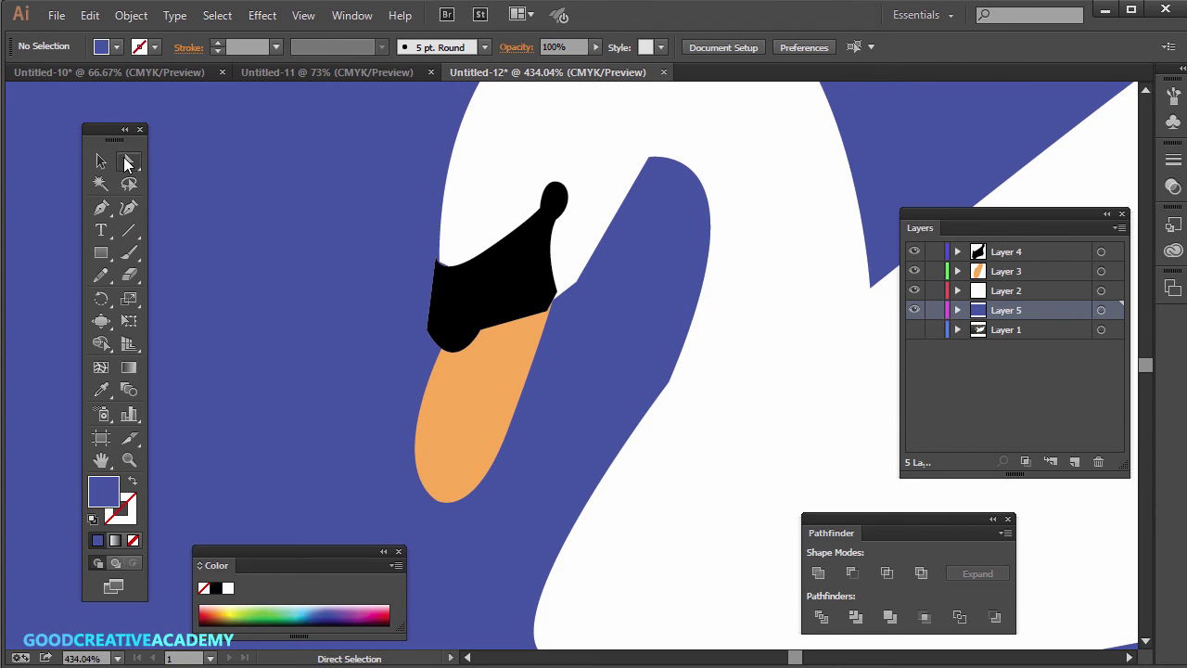
left_click(576, 284)
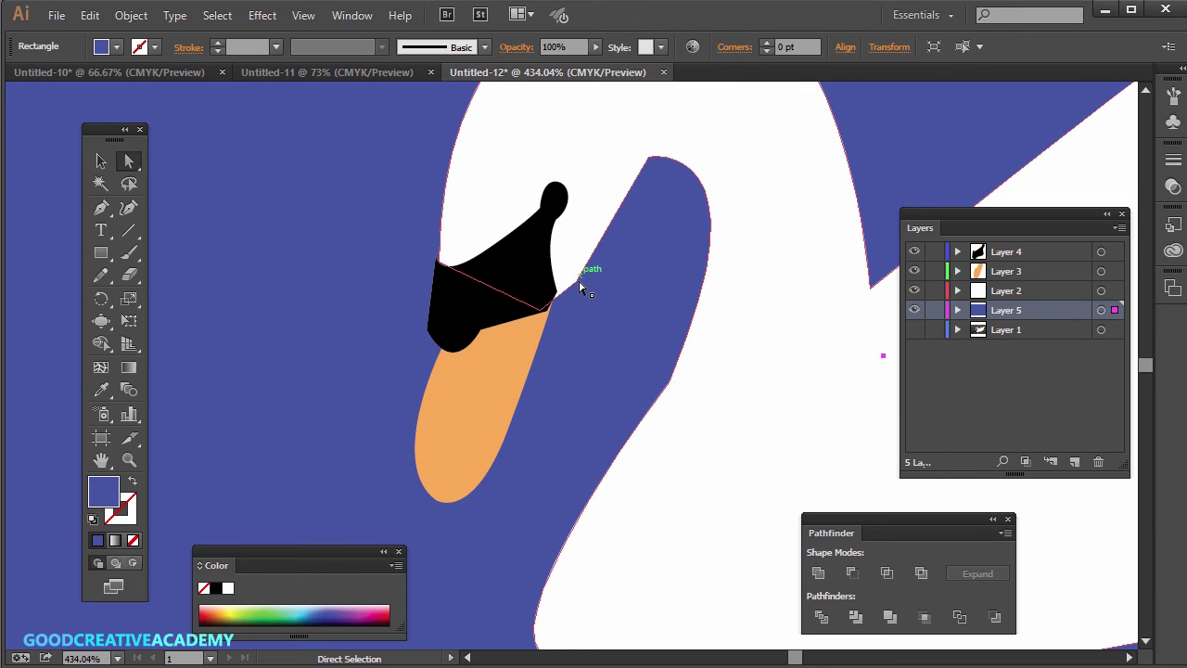
left_click_drag(572, 276, 553, 313)
left_click(613, 372)
left_click(552, 313)
left_click_drag(446, 348, 429, 331)
left_click(327, 368)
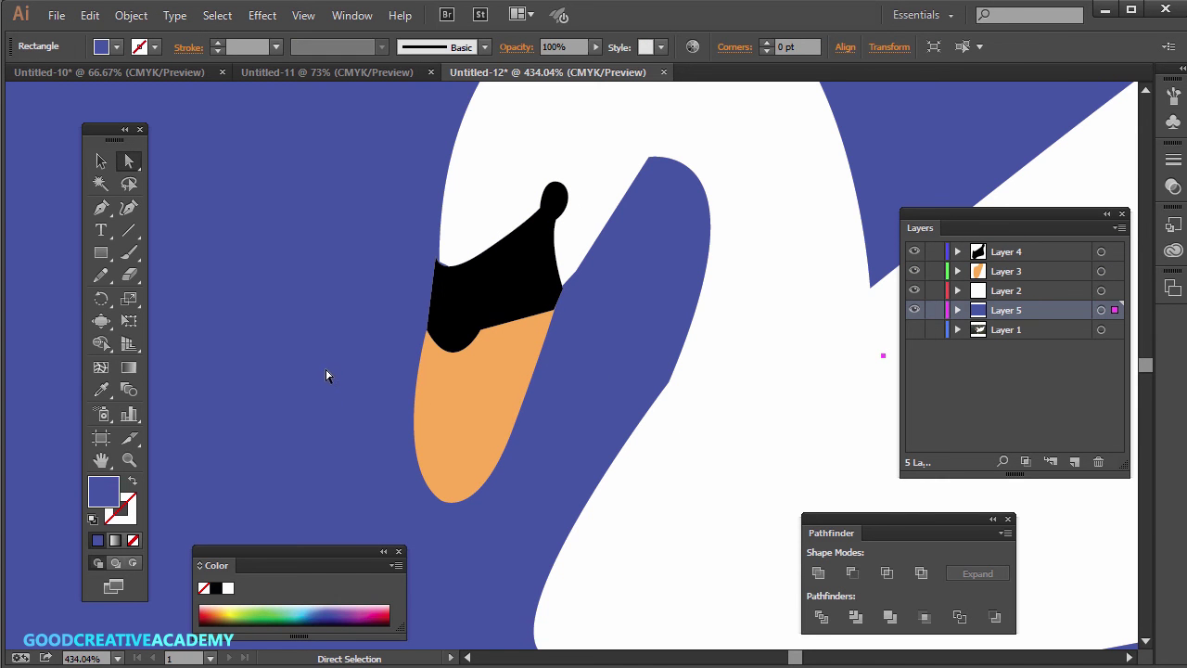
- Reshape the face patch's forehead corner so it rises higher over the white head in a rounded curve
left_click(490, 410)
left_click(451, 249)
left_click_drag(441, 264, 437, 266)
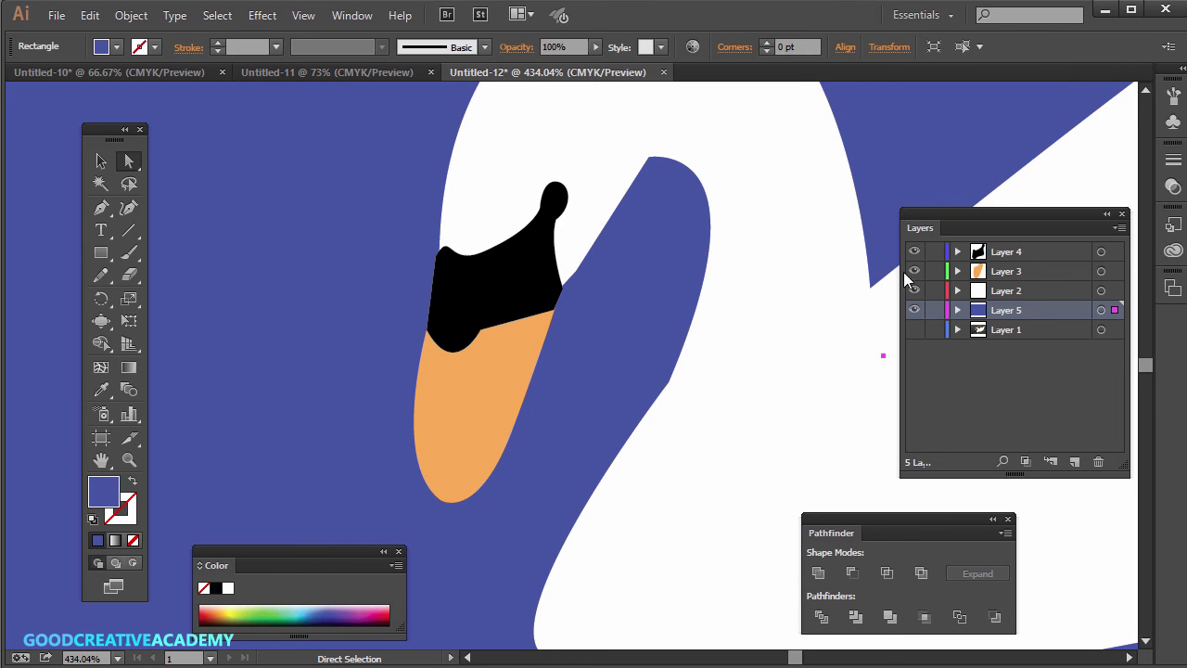
- Isolate the white body against the blue background and shift its forehead corner anchor slightly outward and down
left_click(914, 271)
left_click(914, 252)
left_click(913, 290)
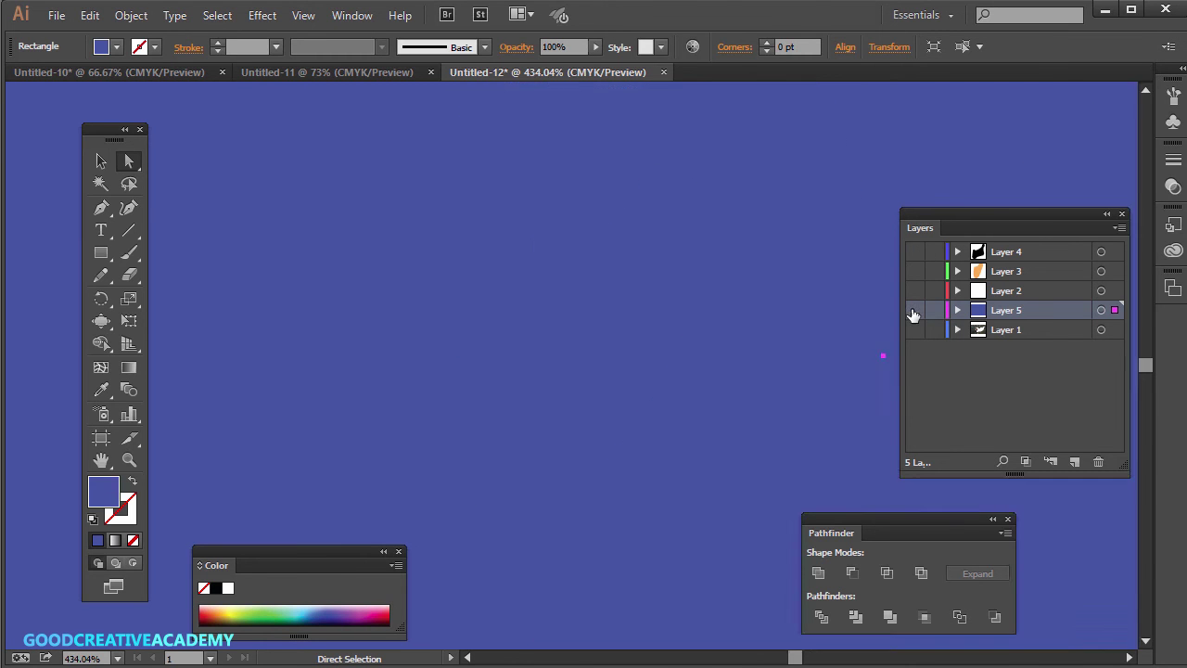
left_click(913, 310)
left_click(1000, 290)
left_click(913, 329)
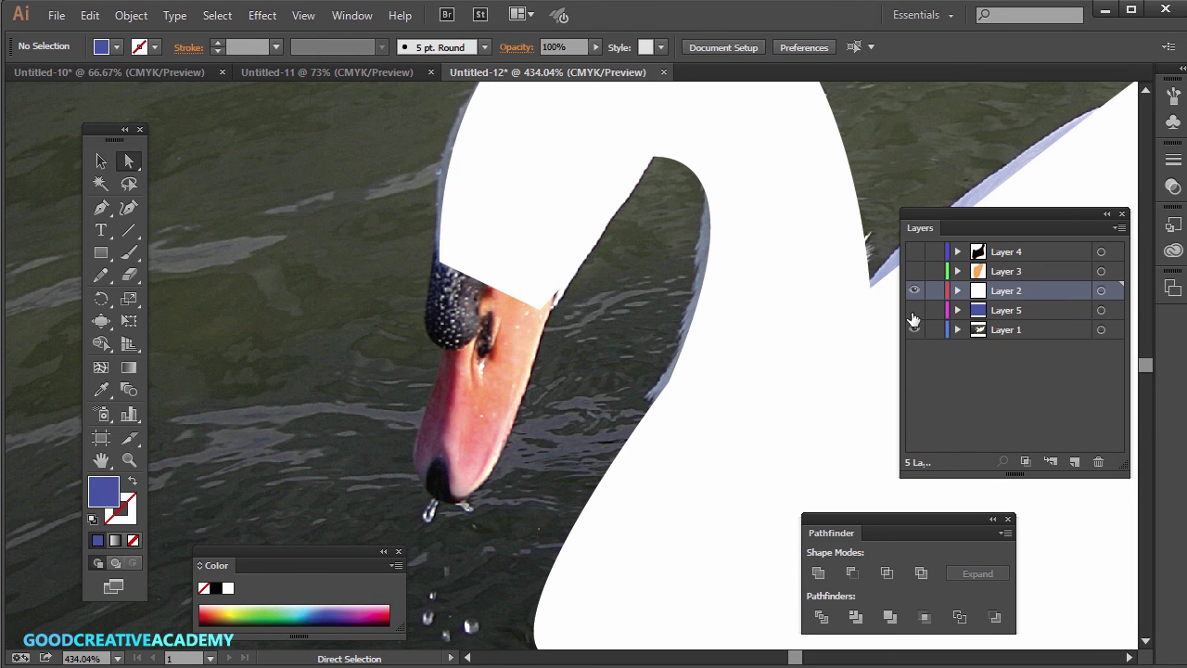
left_click(913, 312)
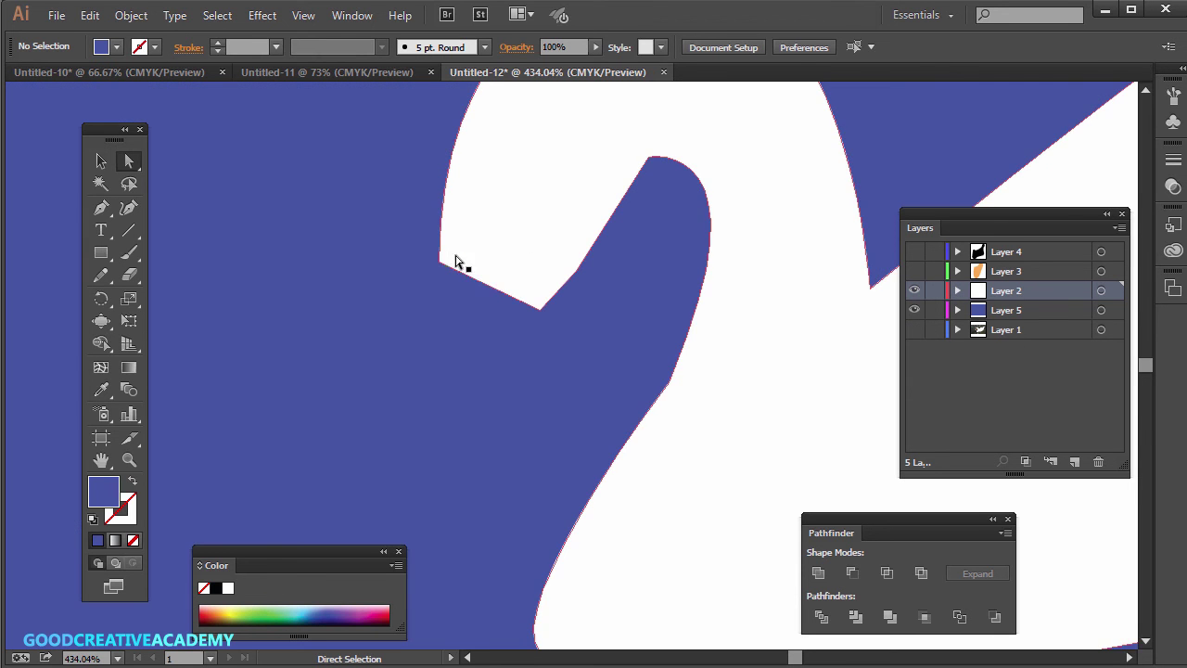
left_click_drag(441, 260, 437, 265)
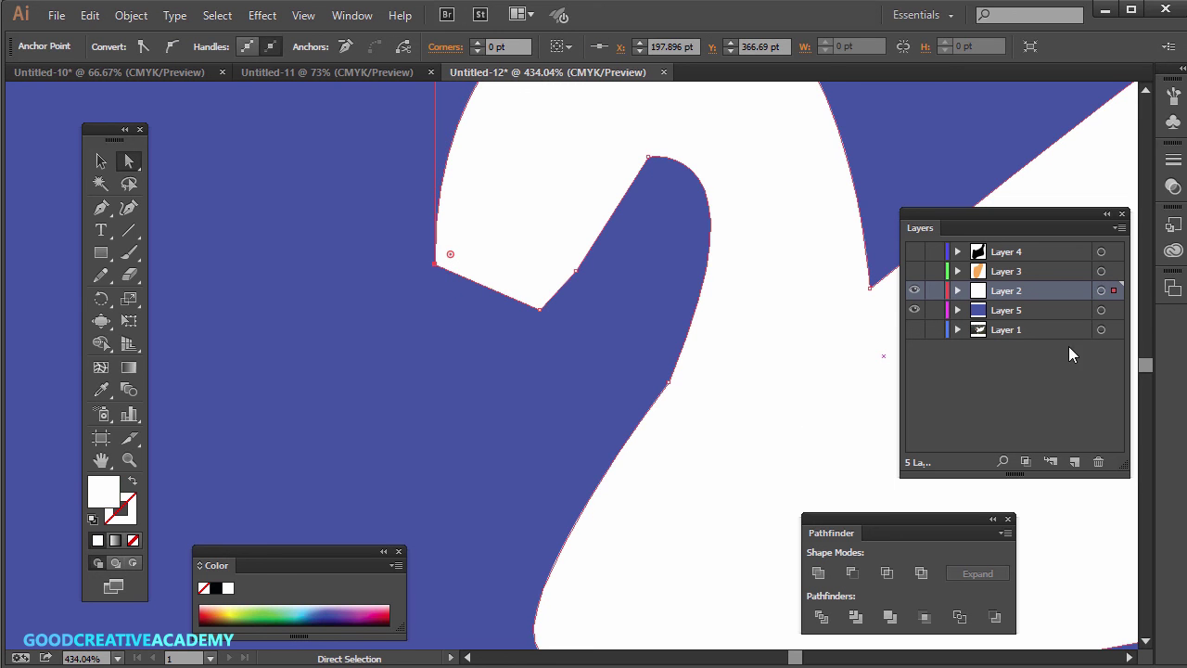
- Show the face patch and beak layers again and deselect the body path
left_click(985, 274)
left_click(985, 256)
left_click(914, 253)
left_click(915, 275)
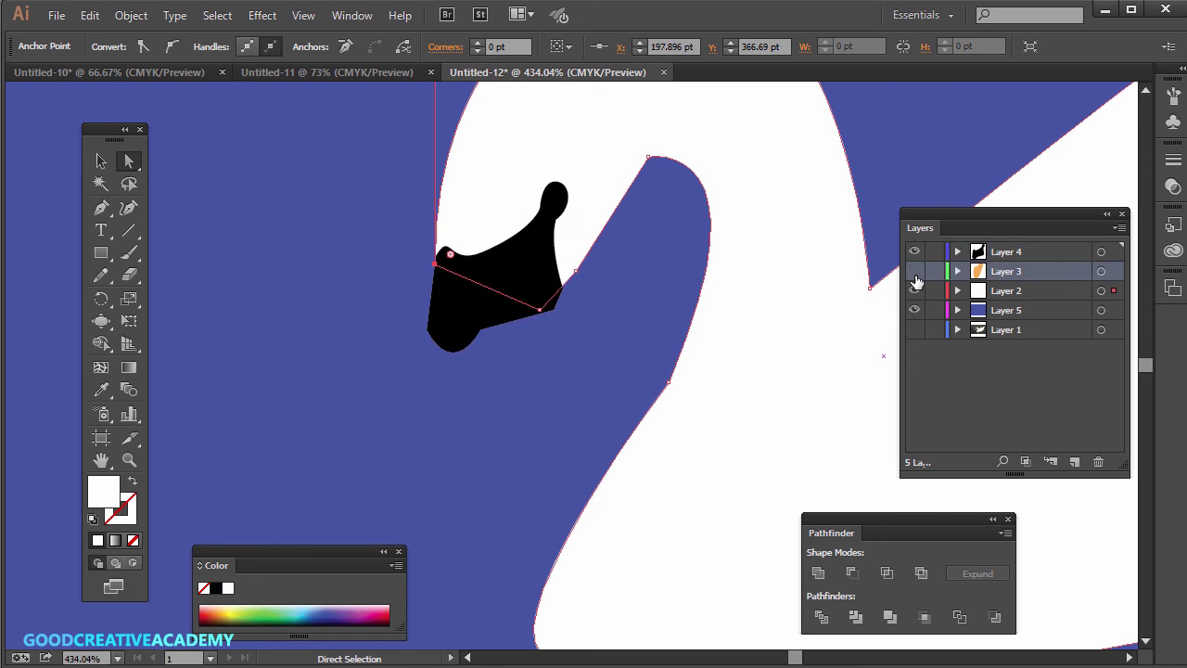
left_click(916, 272)
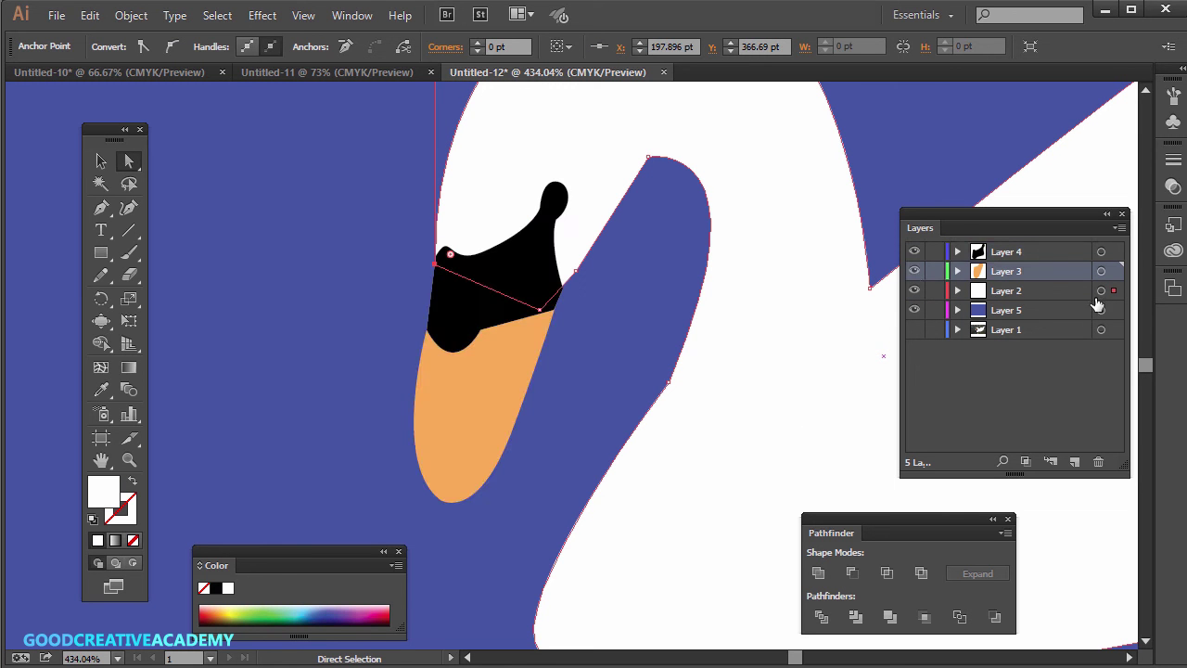
left_click(362, 272)
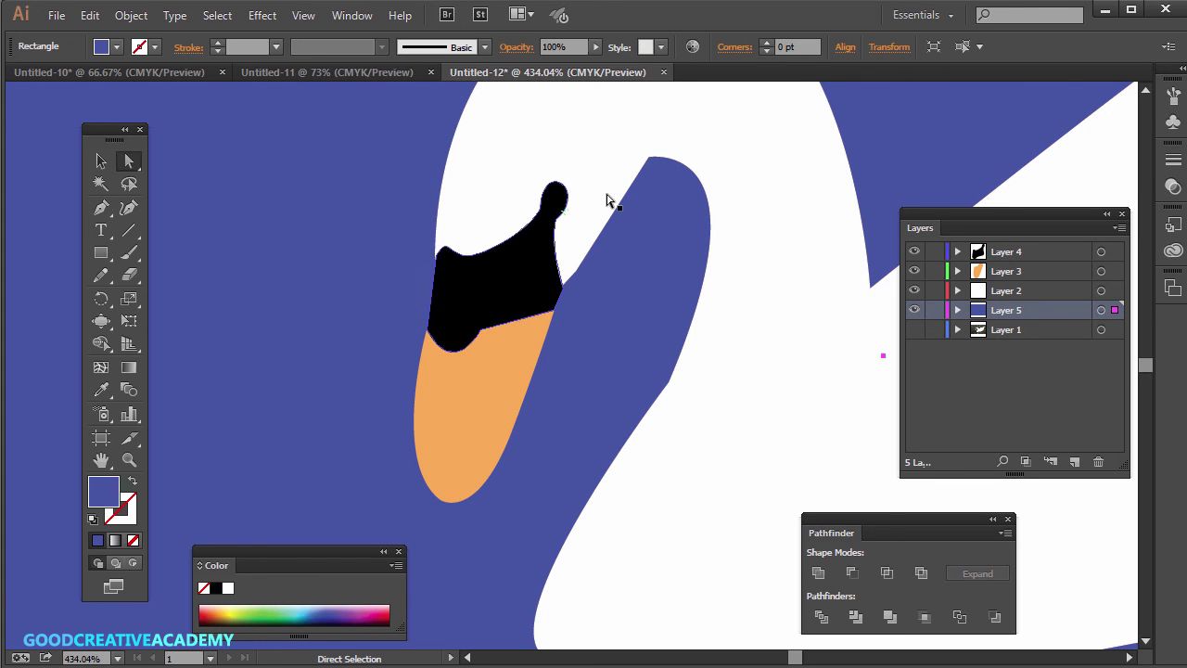
- Select the artwork of the face patch, beak, body and background layers in turn to examine which shape each layer holds
left_click(1035, 270)
left_click(1034, 266)
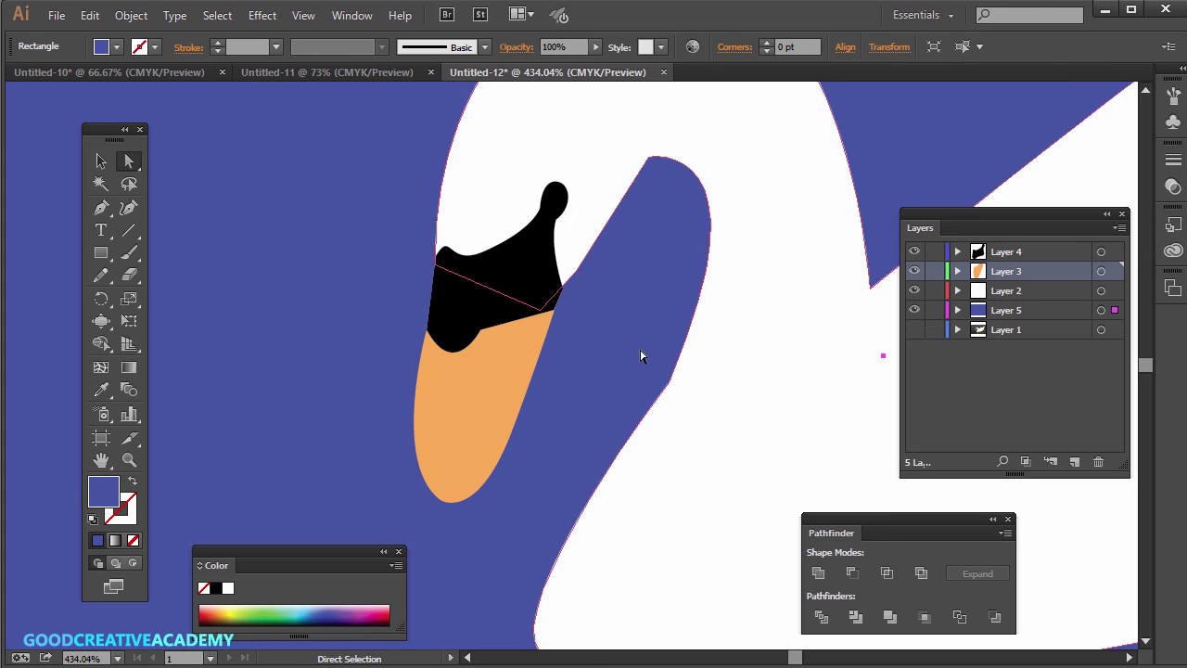
left_click(482, 375)
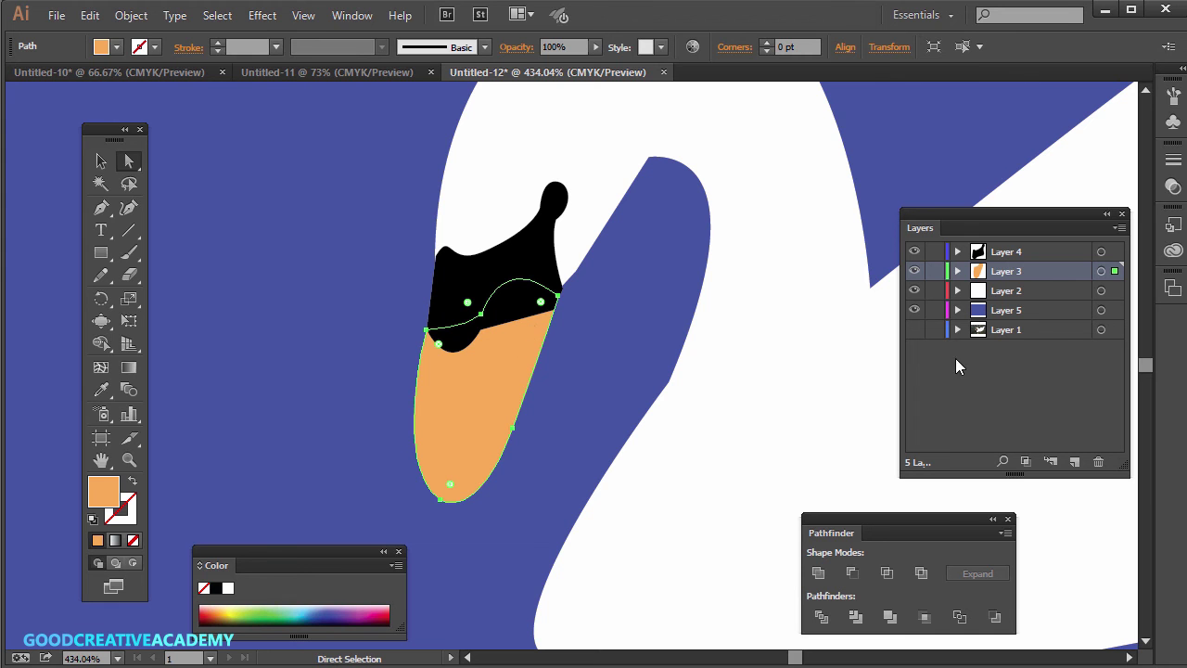
left_click(1114, 253)
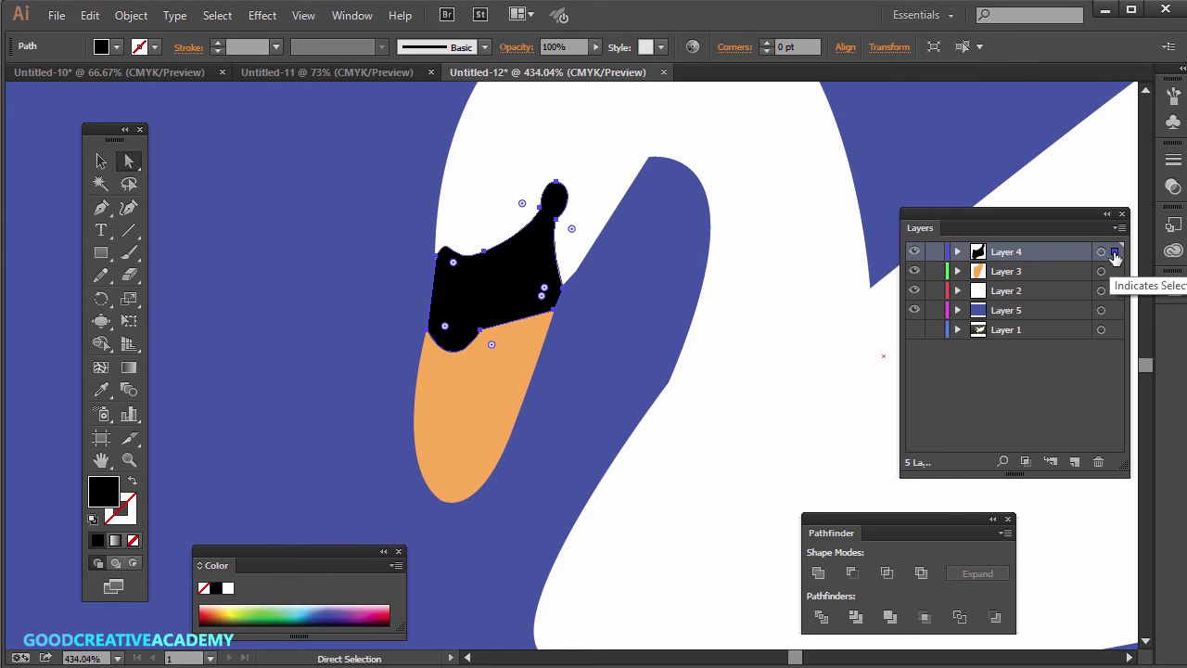
left_click(1114, 270)
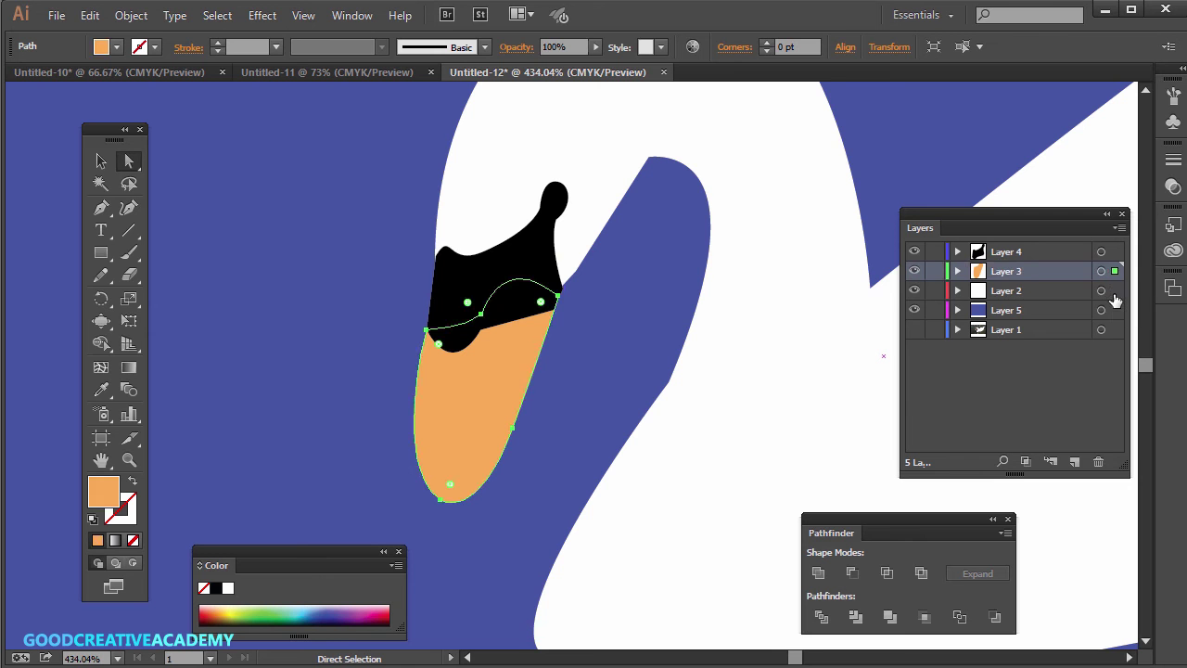
left_click(1114, 291)
left_click(1114, 310)
left_click(1113, 290)
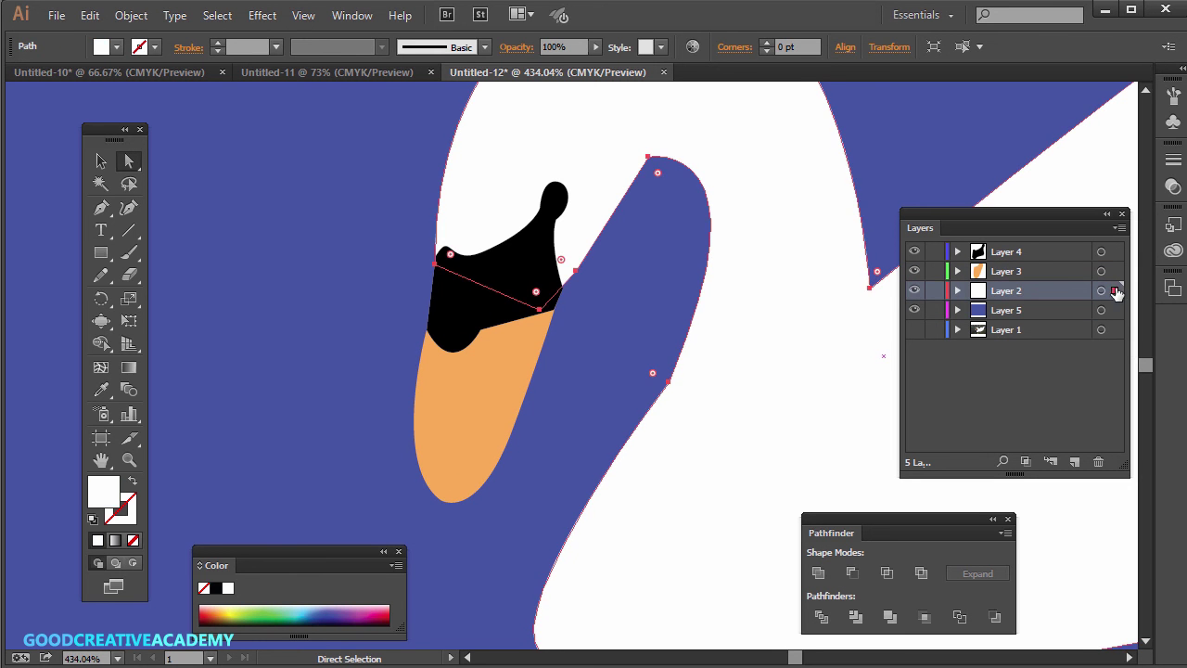
left_click(1113, 271)
left_click(1113, 251)
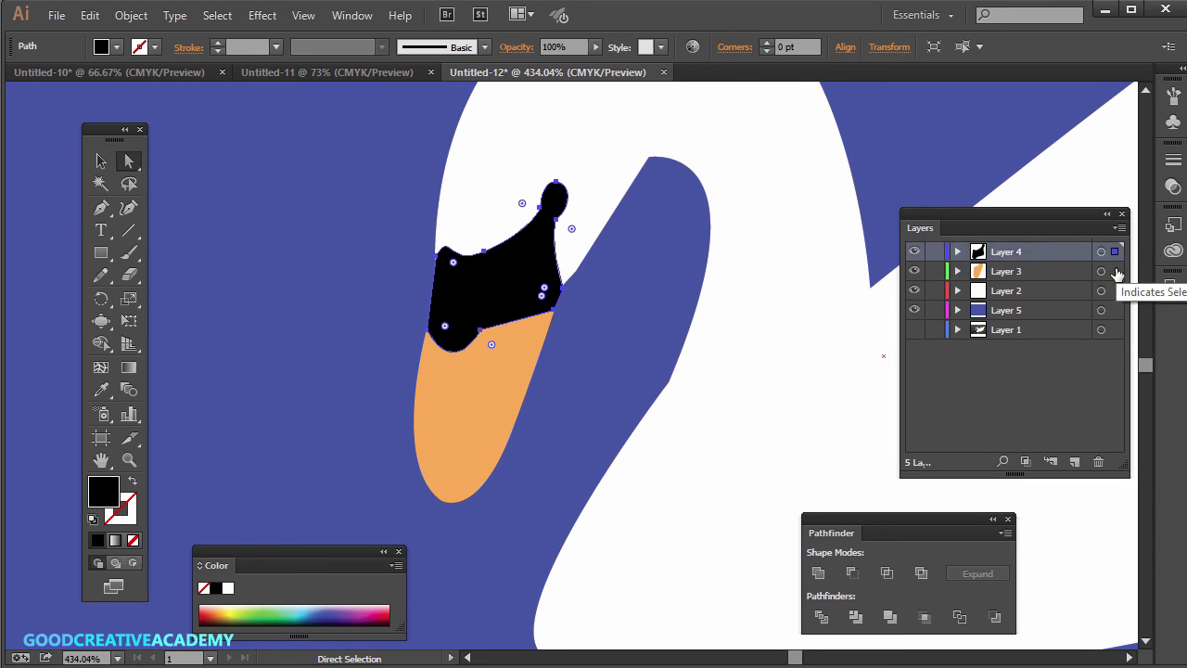
left_click(1115, 271)
left_click(1114, 290)
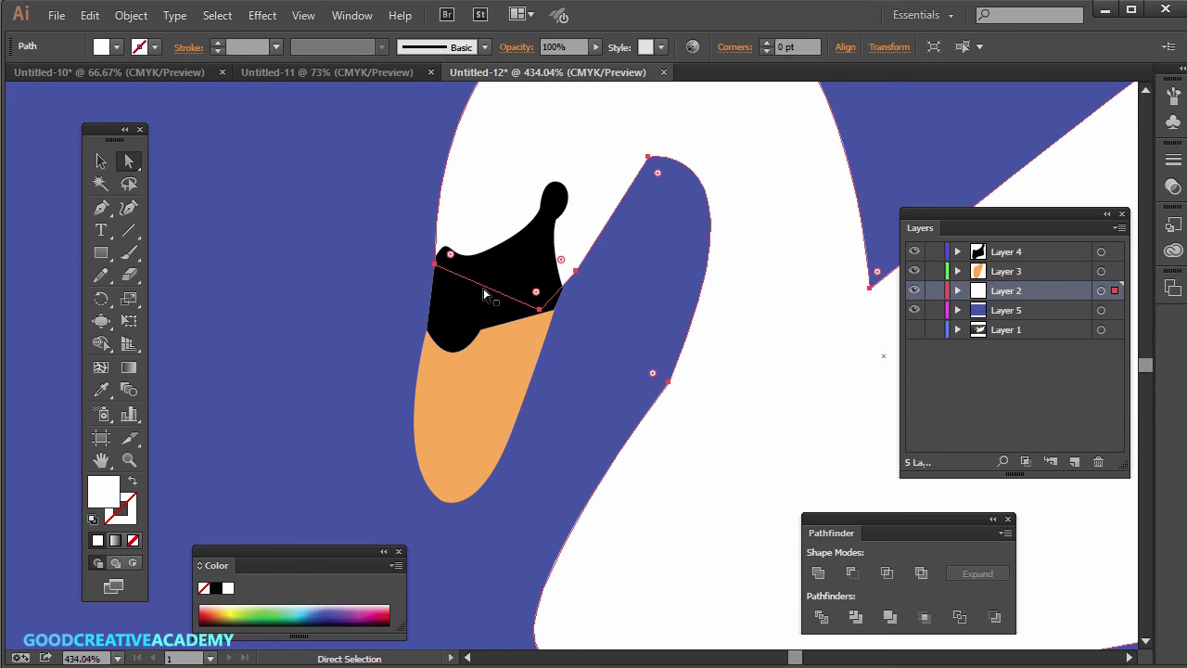
- Select the blue background rectangle and view the whole swan illustration at 100%
left_click(131, 16)
left_click(648, 17)
left_click(323, 283)
key("ctrl+minus")
key("ctrl+minus")
key("ctrl+minus")
key("ctrl+minus")
key("ctrl+minus")
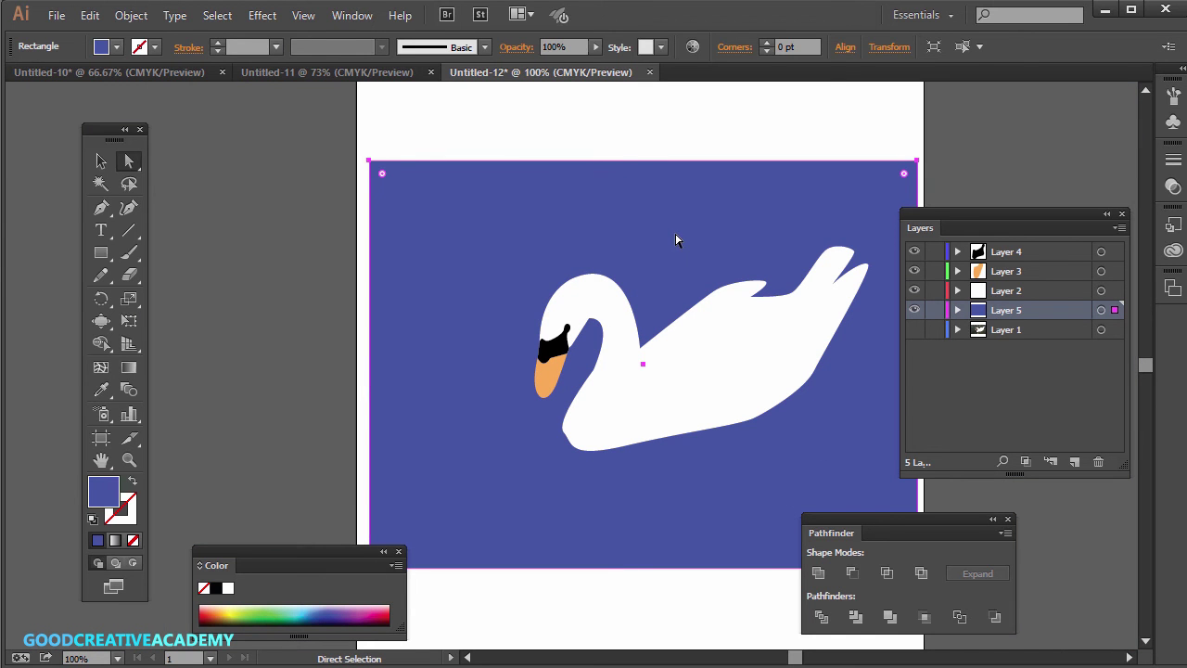
- Deselect the blue background rectangle and switch to the Selection tool in the Untitled-12 swan document
left_click(285, 248)
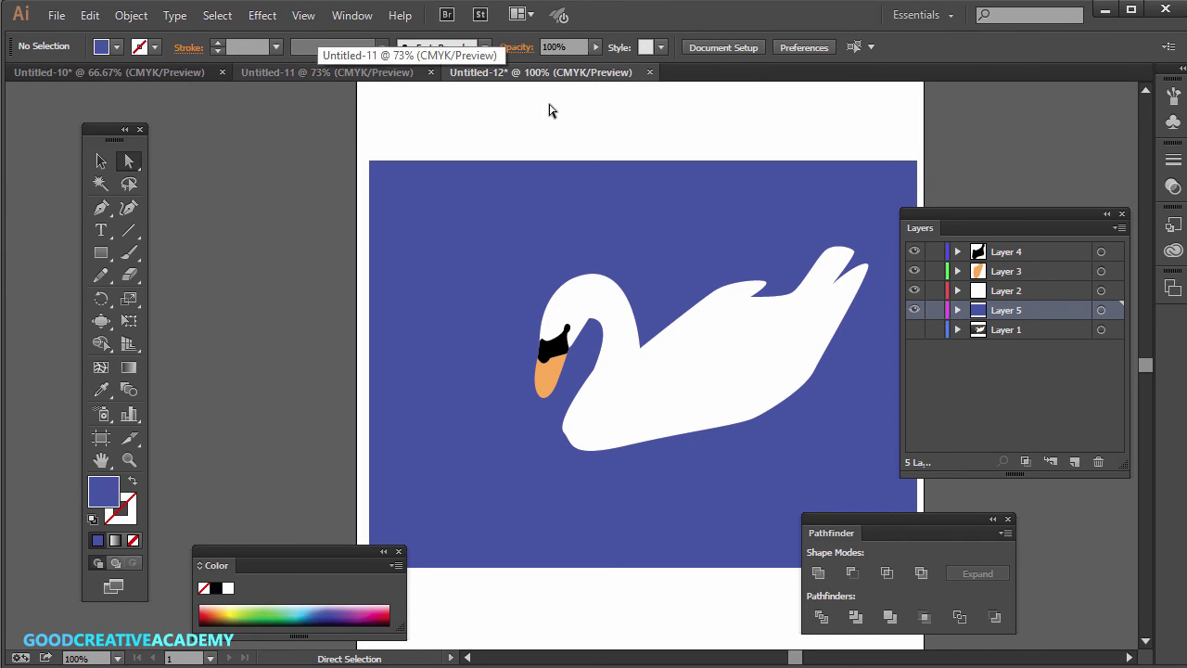
left_click(101, 163)
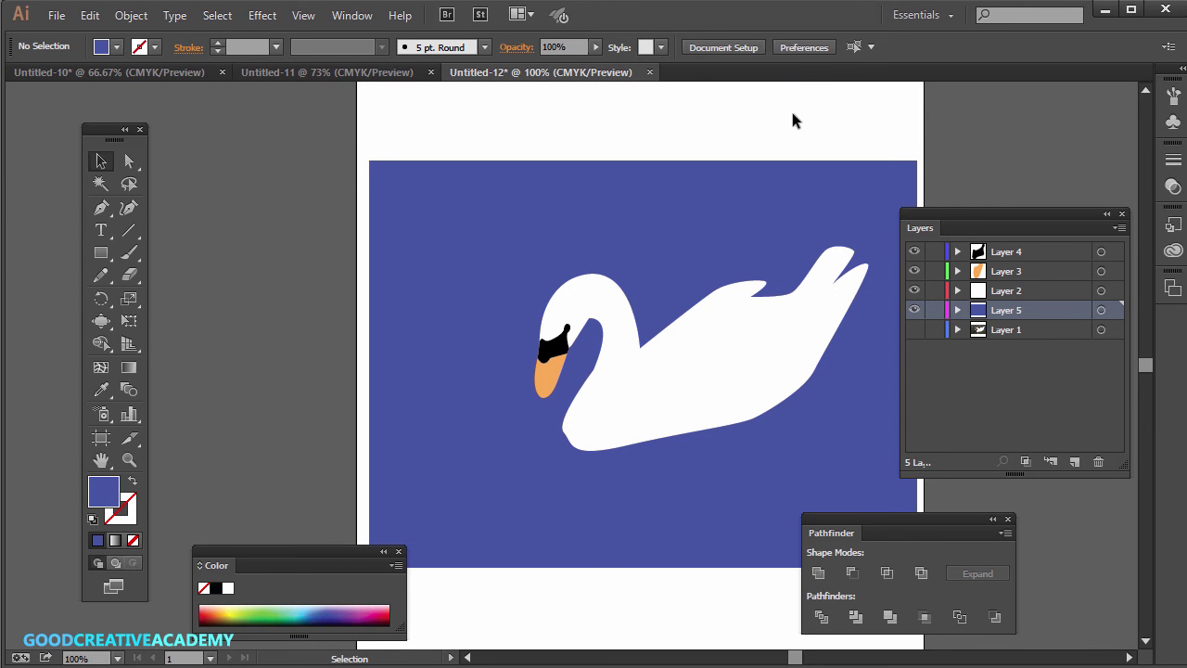
left_click(324, 74)
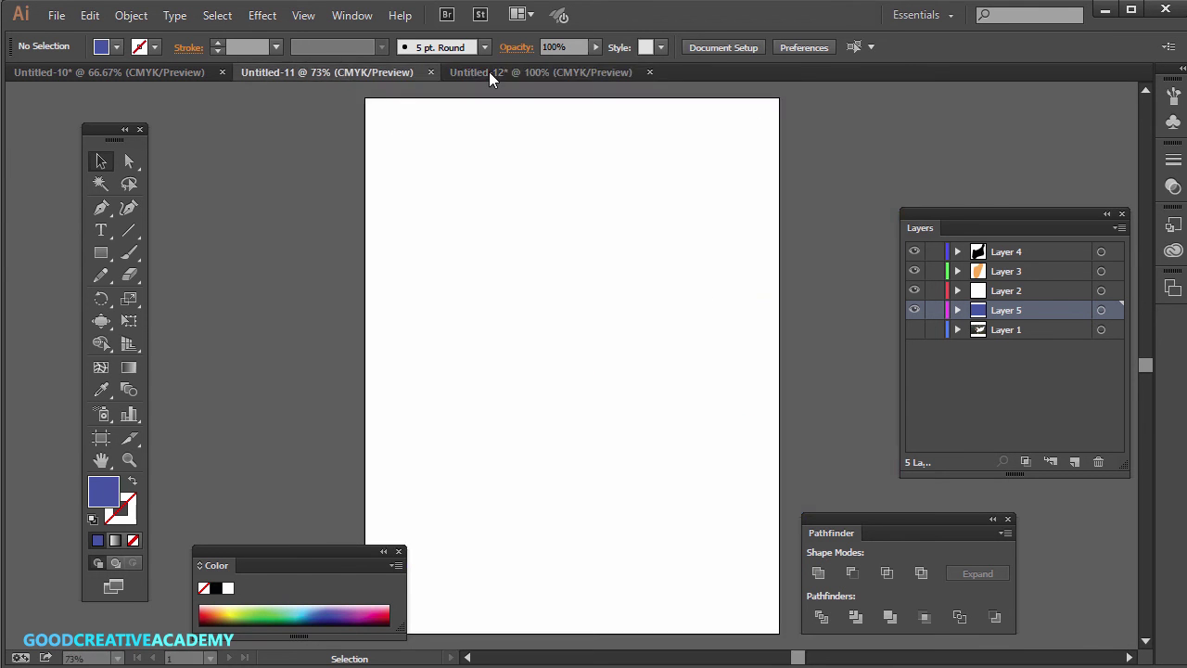
left_click(540, 72)
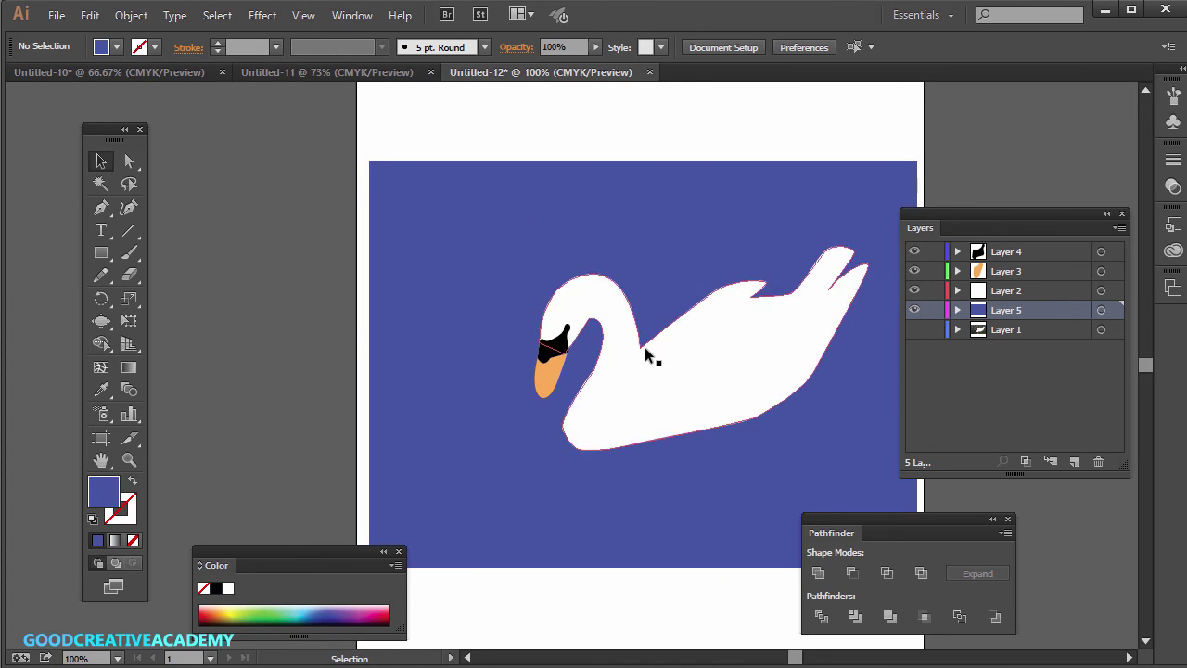
- Compare the green-background swan in Untitled-10 with the blue-background swan in Untitled-12, ending on Untitled-10
left_click(327, 74)
left_click(155, 74)
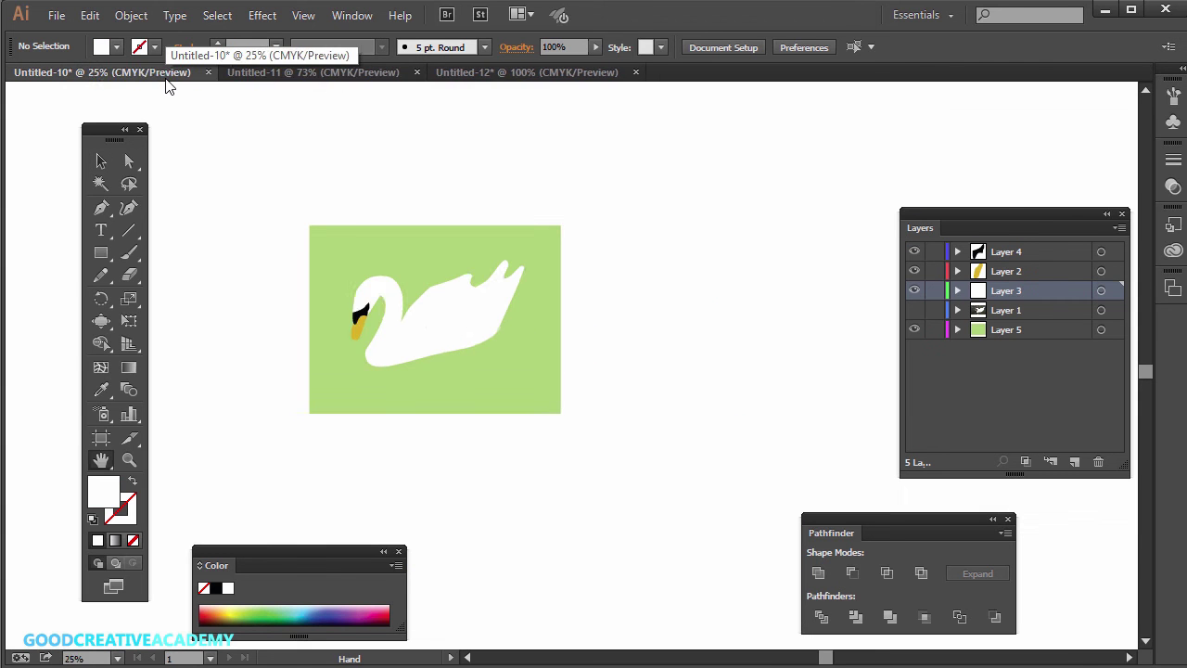
key("ctrl+plus")
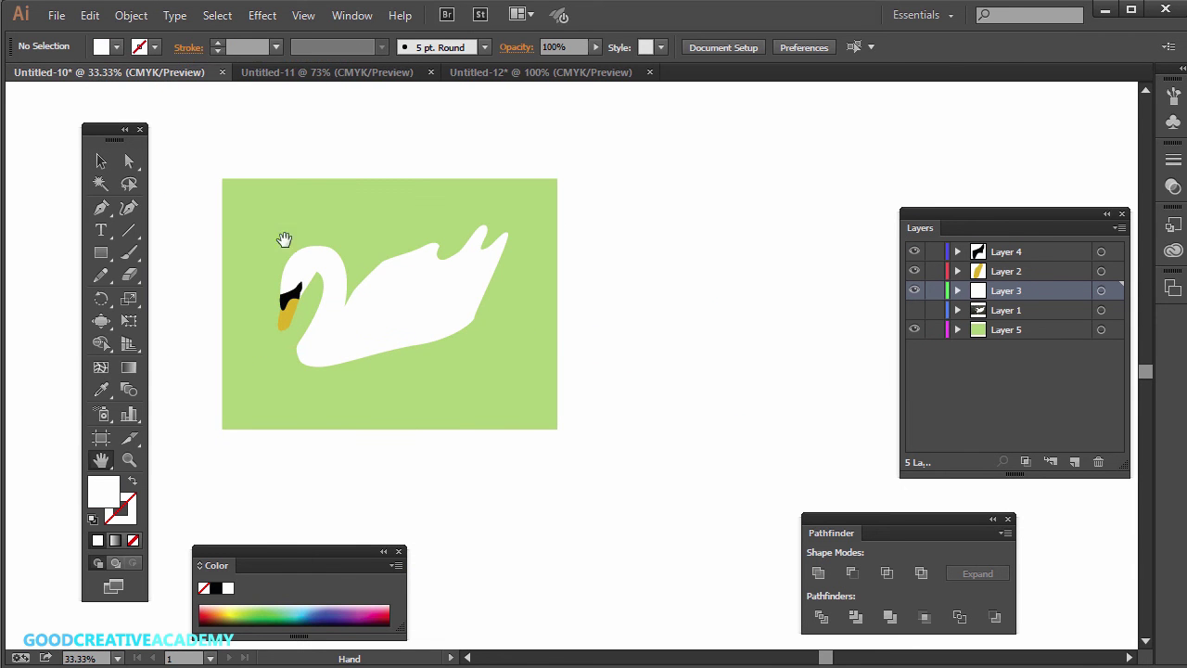
left_click(497, 74)
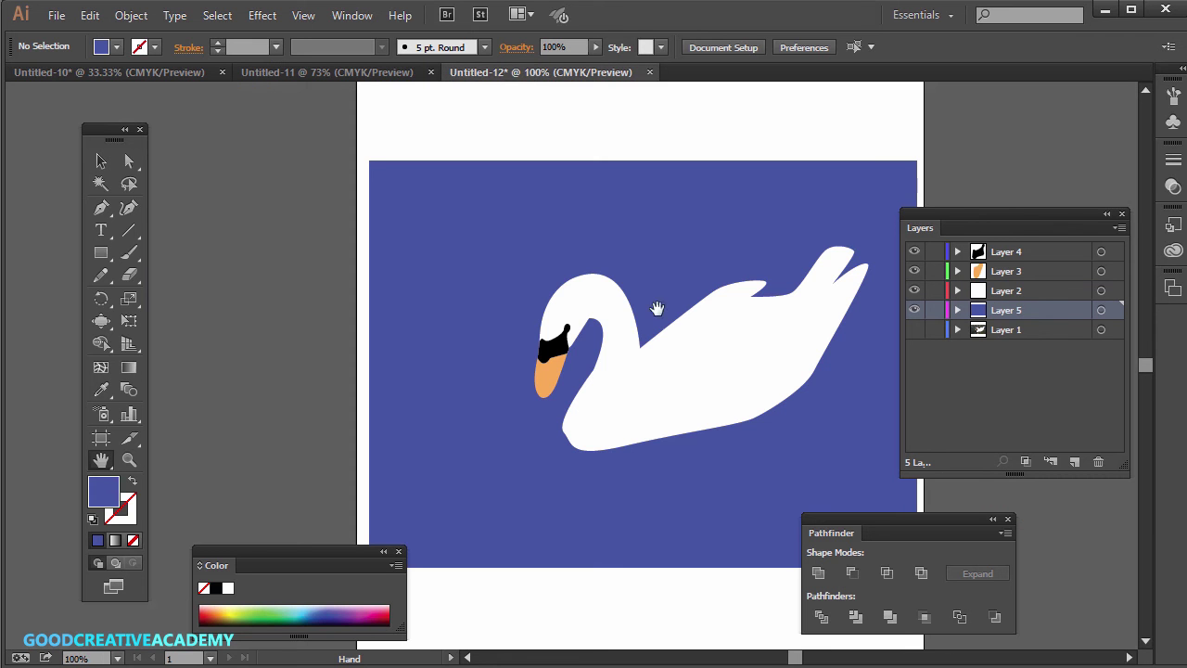
left_click_drag(659, 348, 560, 297)
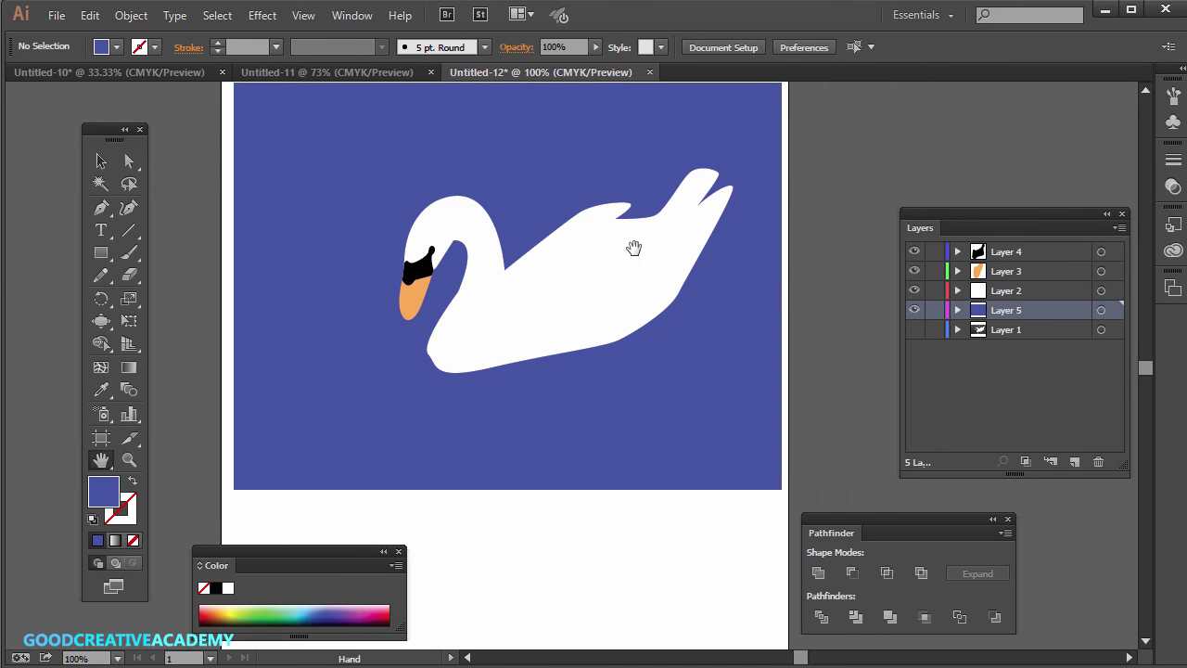
left_click(51, 75)
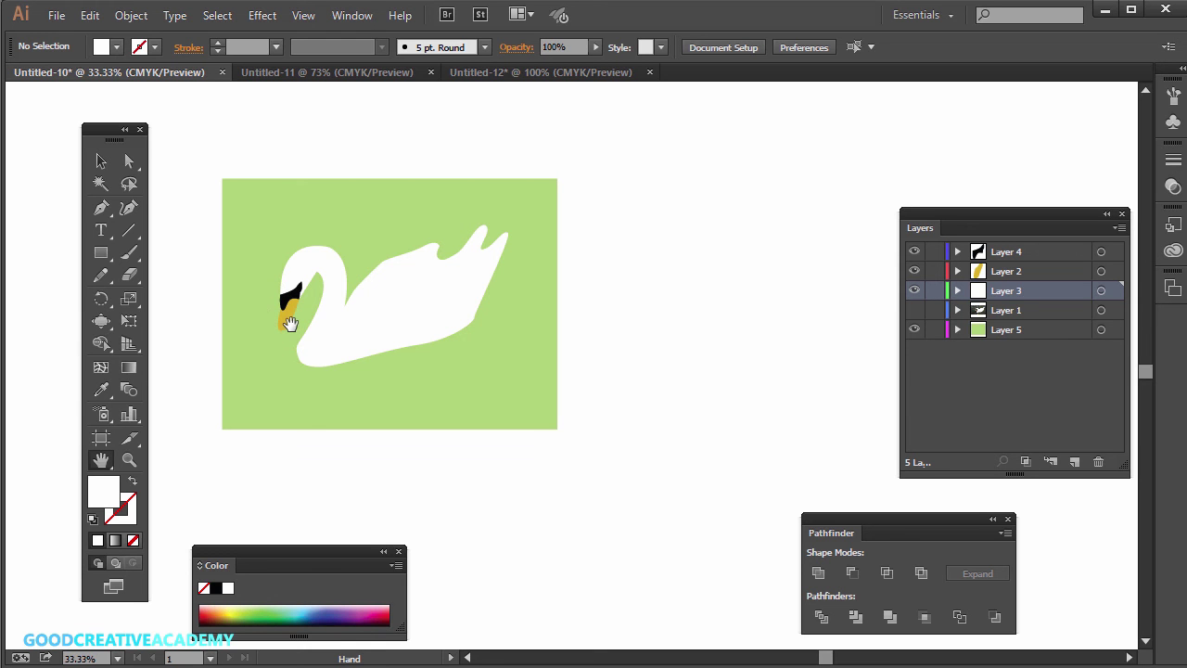
- Select the whole green-background swan illustration, rotate it clockwise so that it tilts down towards the tail, and deselect it
left_click(97, 162)
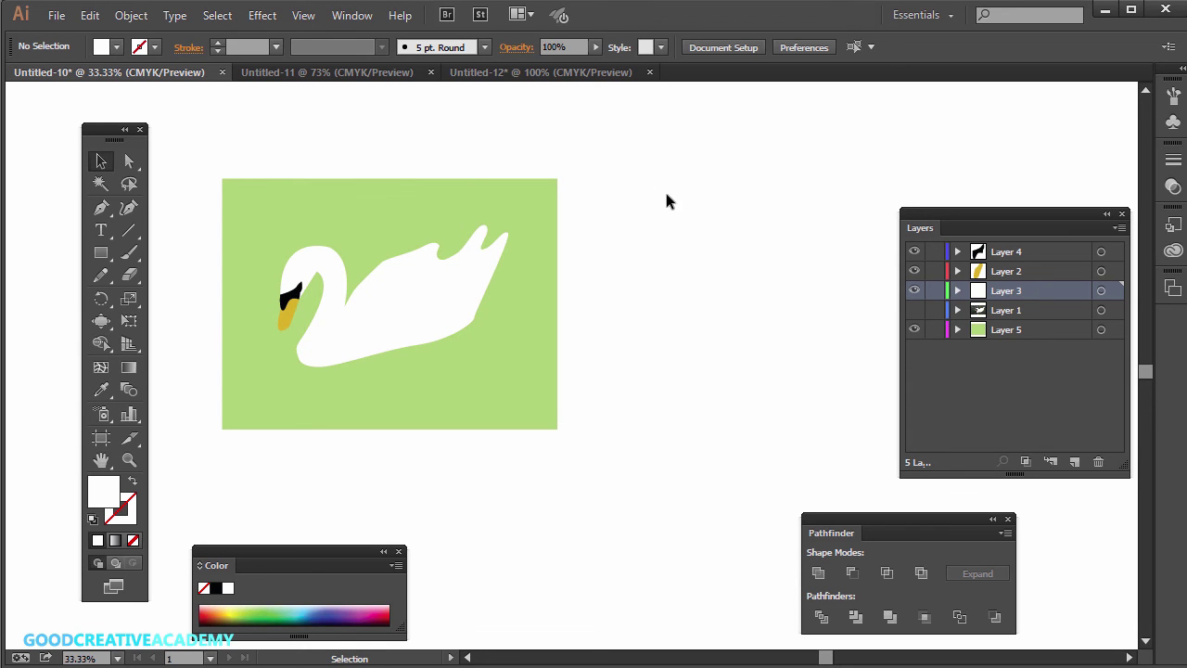
left_click_drag(620, 146, 219, 464)
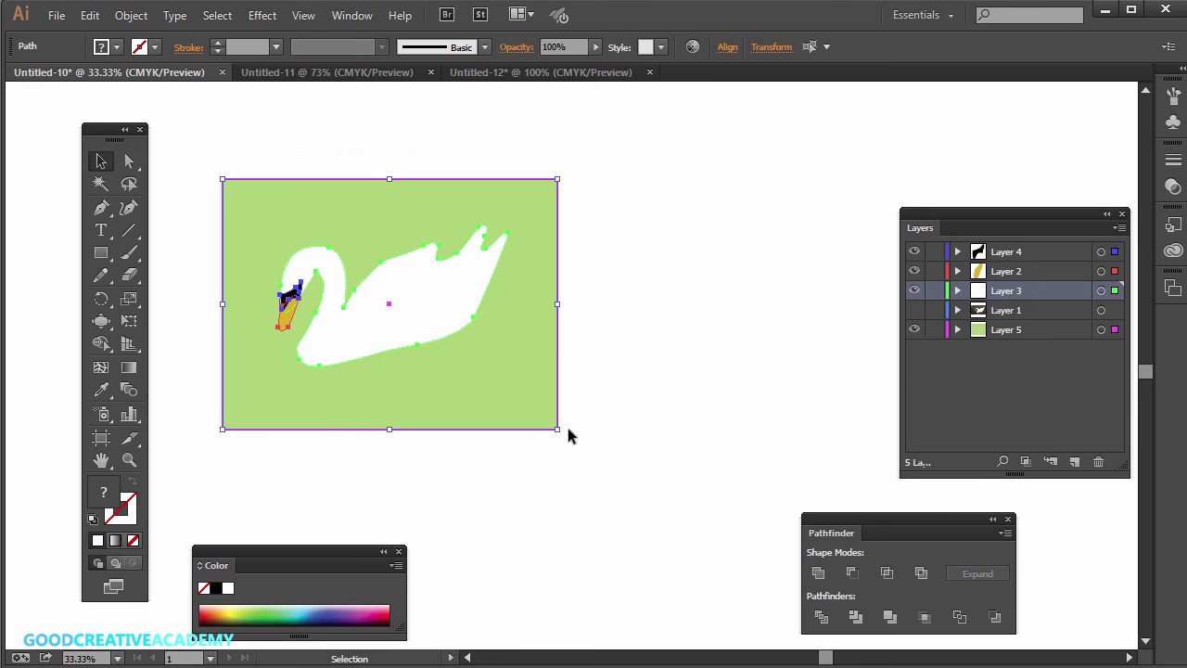
left_click_drag(565, 431, 524, 484)
left_click(662, 329)
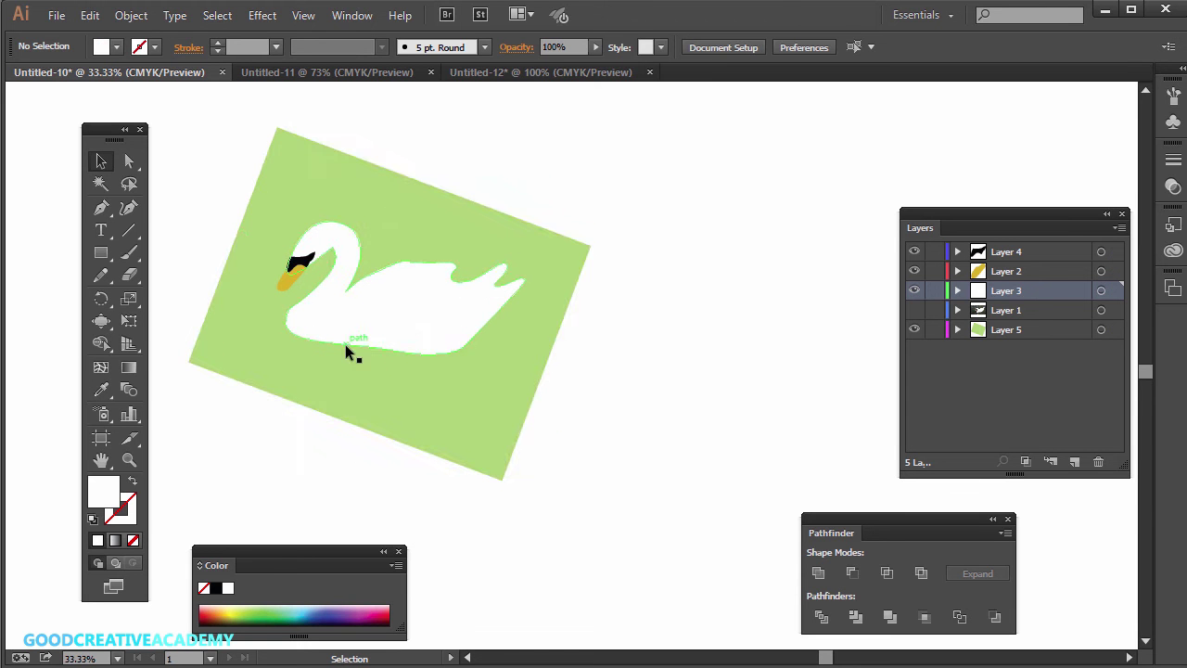